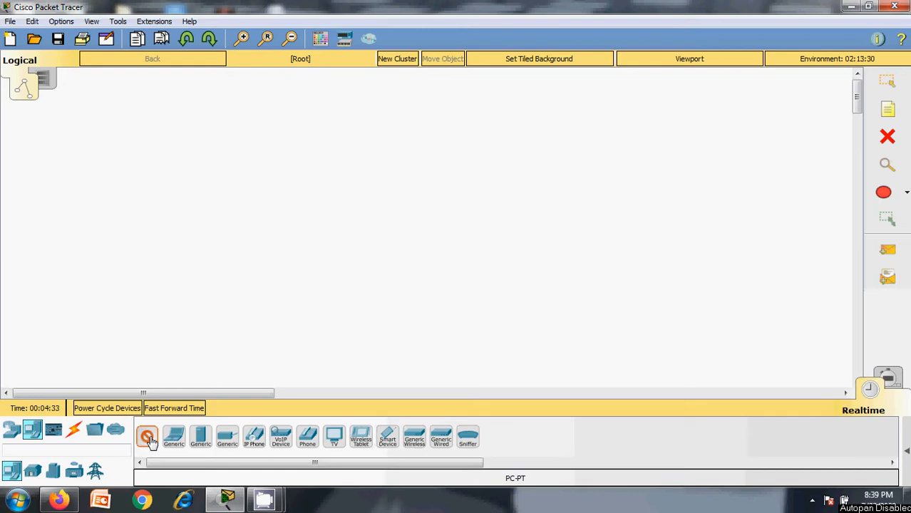
# Place three generic PCs in a vertical column along the left side of the network workspace.
pyautogui.click(148, 439)
pyautogui.click(135, 178)
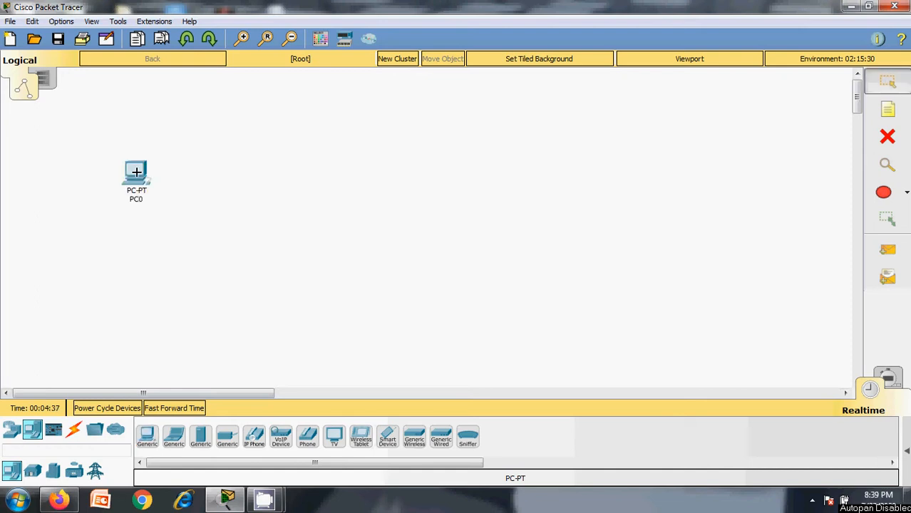
pyautogui.click(145, 438)
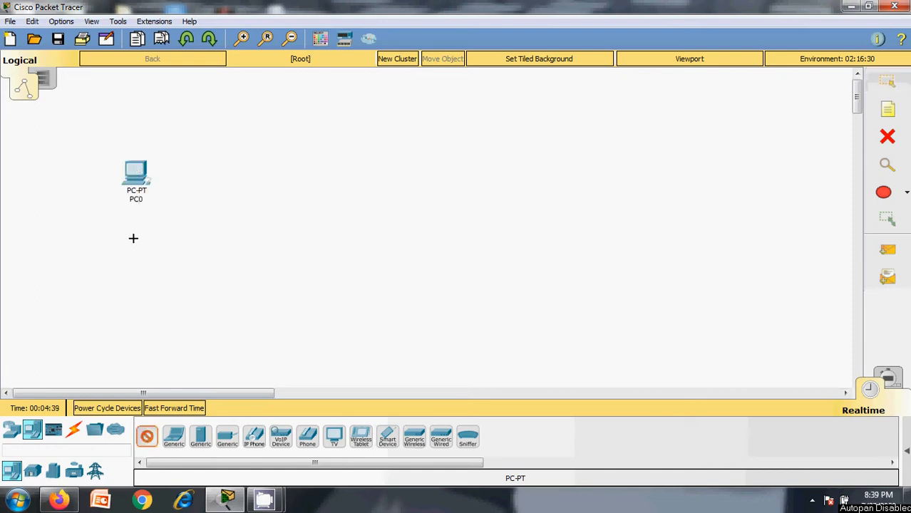
pyautogui.click(133, 248)
pyautogui.click(146, 439)
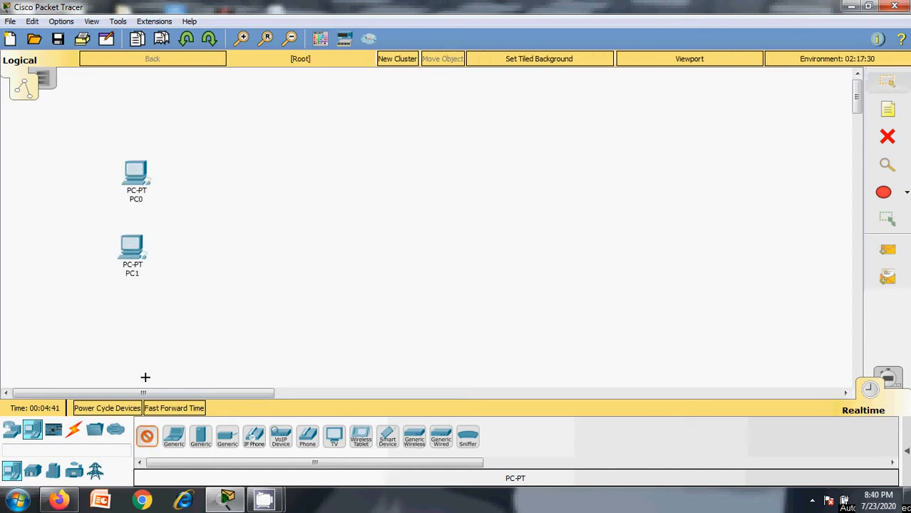
pyautogui.click(130, 319)
# Place three more generic PCs in a vertical column on the right side of the topology, opposite the first three.
pyautogui.click(148, 439)
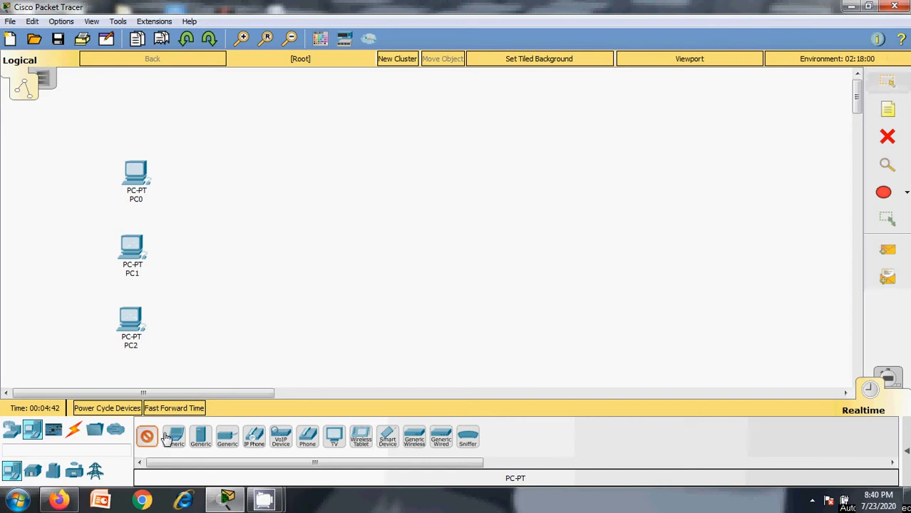
pyautogui.click(668, 147)
pyautogui.click(148, 439)
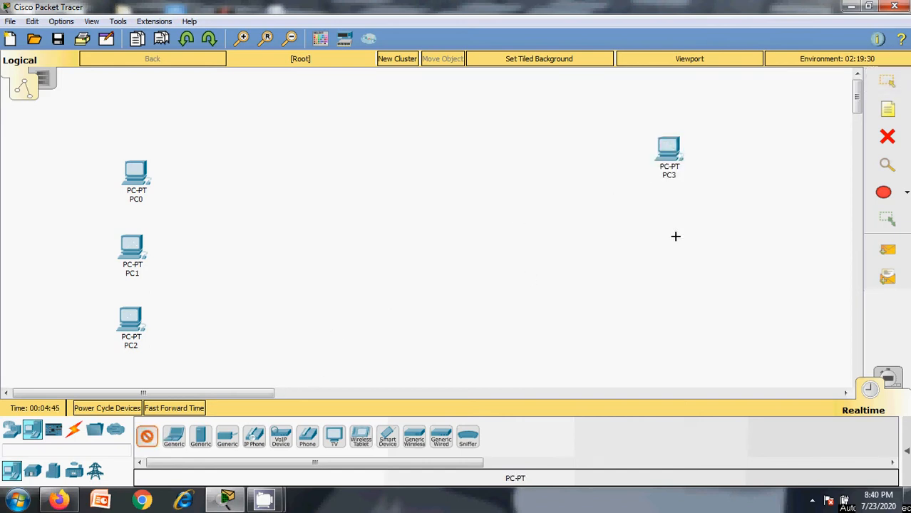
pyautogui.click(667, 211)
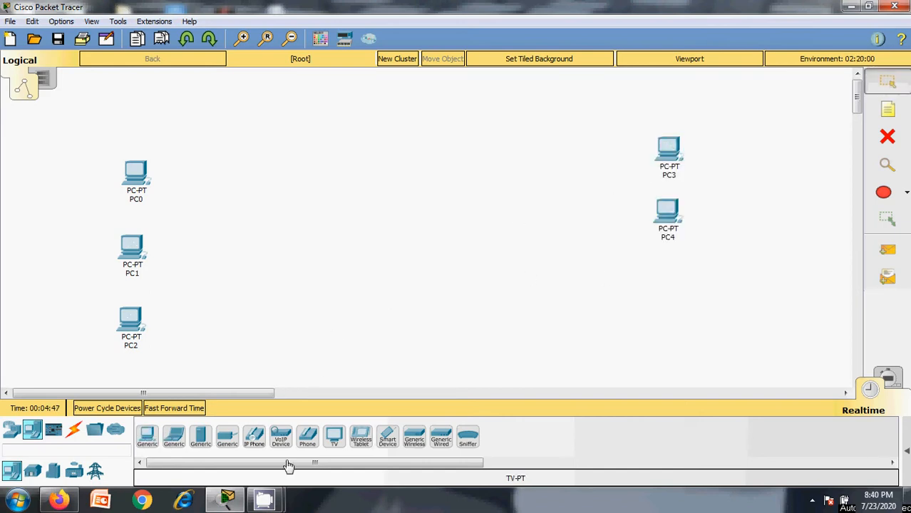
pyautogui.click(147, 439)
pyautogui.click(670, 278)
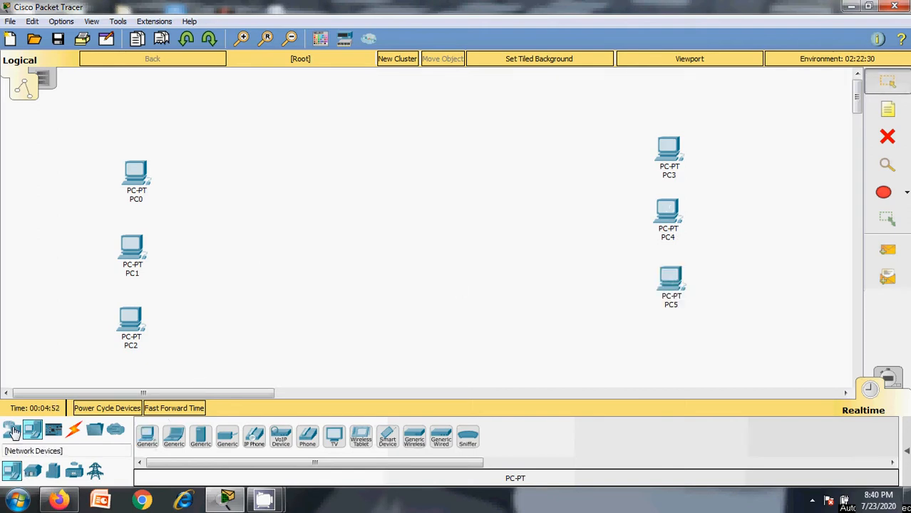
# Add two 2960 switches to the topology, one beside each column of PCs.
pyautogui.click(11, 430)
pyautogui.click(32, 470)
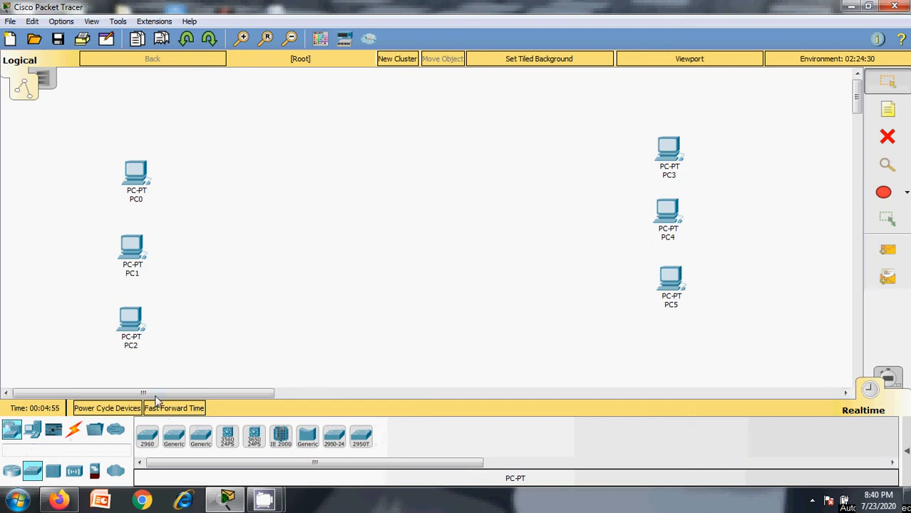
pyautogui.click(148, 435)
pyautogui.click(211, 242)
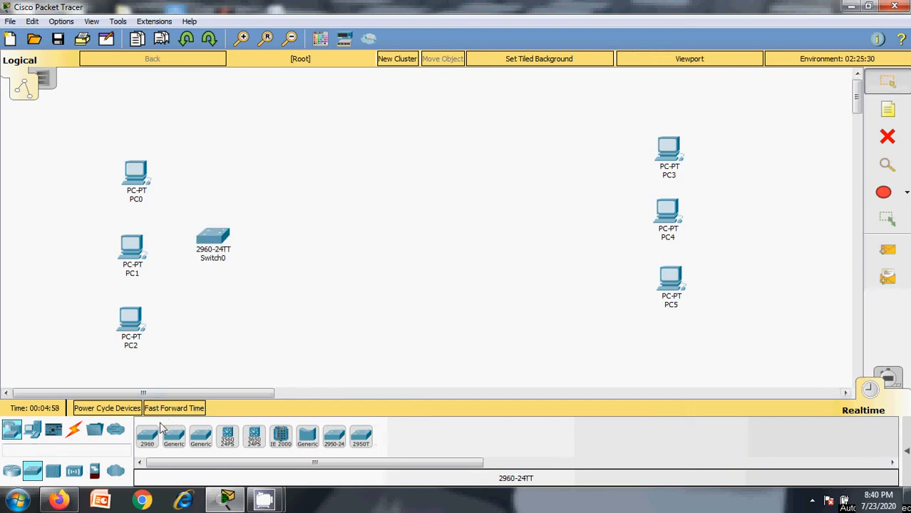
pyautogui.keyDown('ctrl'); pyautogui.click(151, 445); pyautogui.keyUp('ctrl')
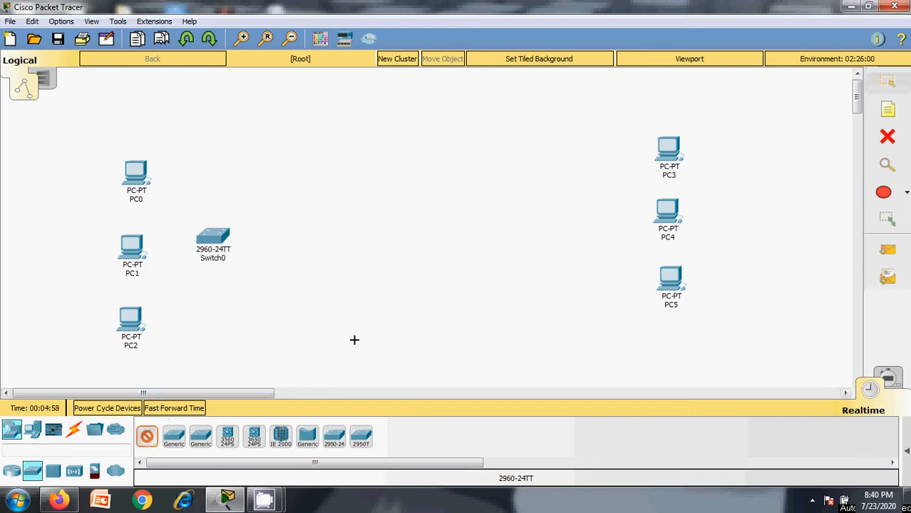
pyautogui.click(571, 219)
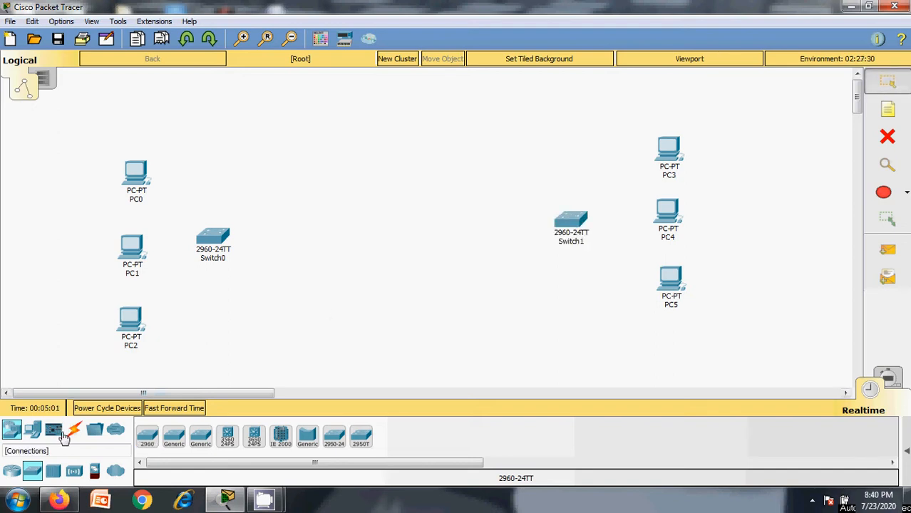
# Place a 1941 router midway between the two switches.
pyautogui.click(12, 471)
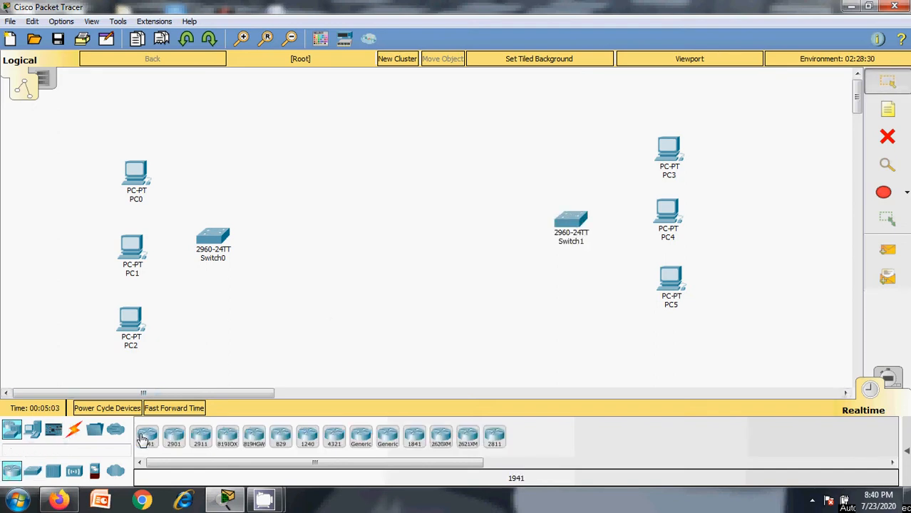
pyautogui.keyDown('ctrl'); pyautogui.click(144, 438); pyautogui.keyUp('ctrl')
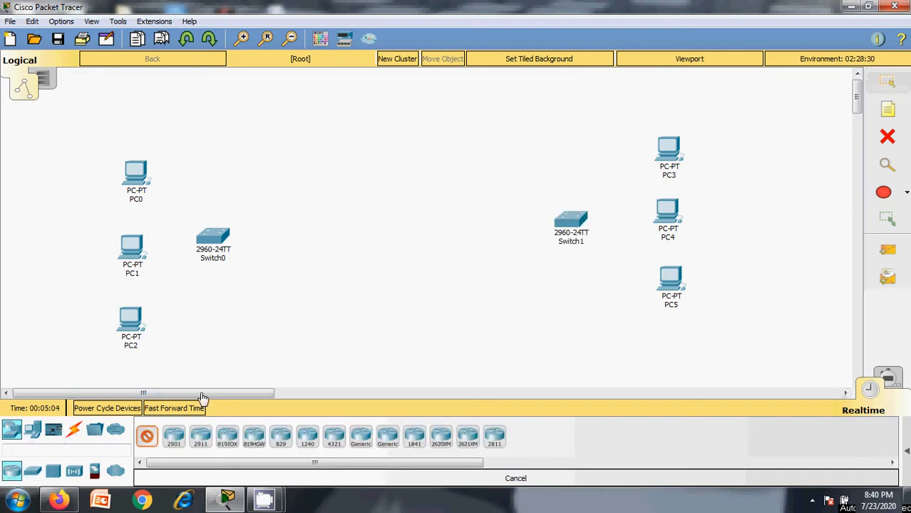
pyautogui.click(382, 227)
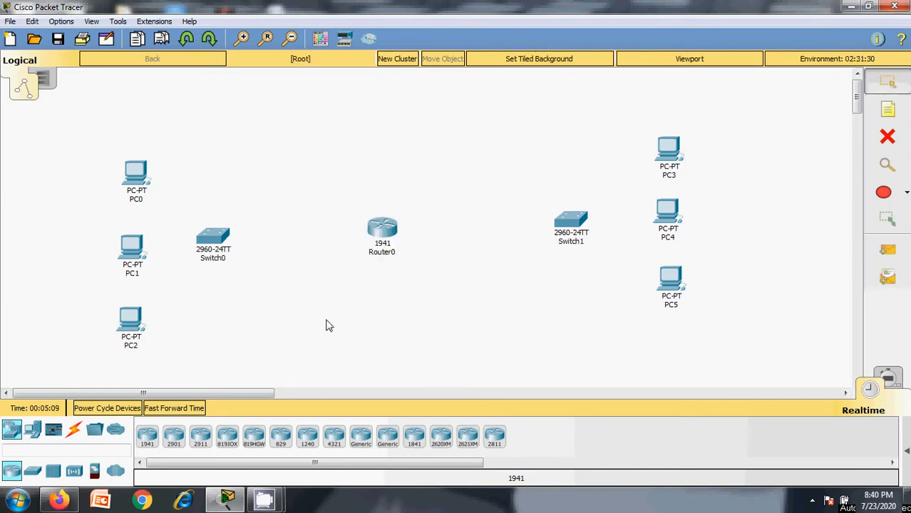
# Connect PC0, PC1 and PC2 to Switch0 using automatically chosen connection types.
pyautogui.click(74, 430)
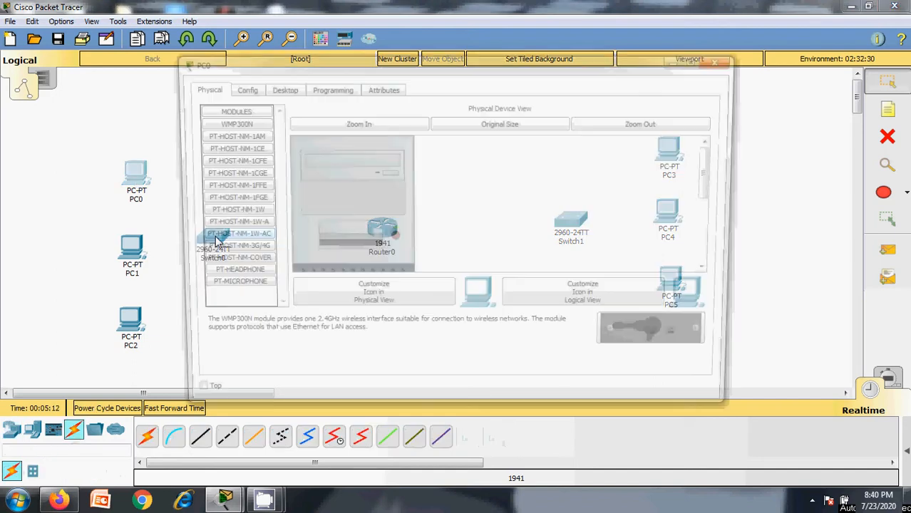
pyautogui.click(727, 60)
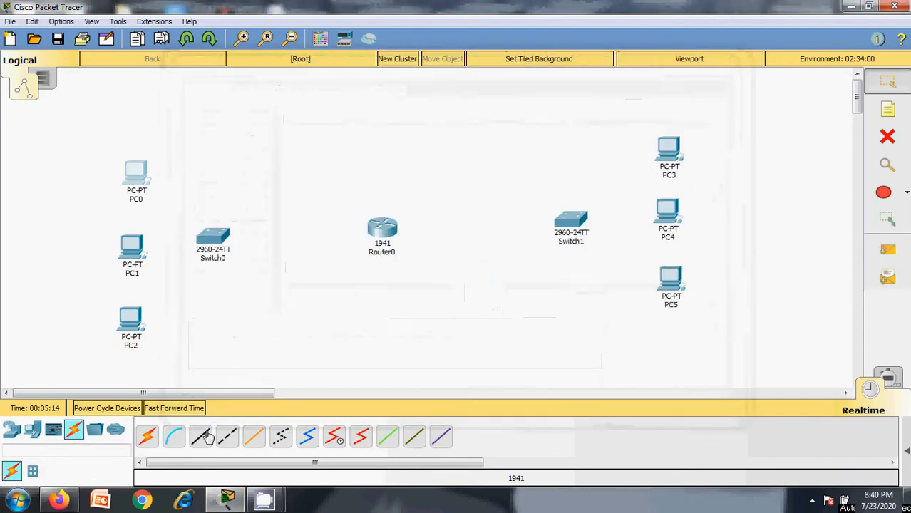
pyautogui.click(147, 437)
pyautogui.click(132, 184)
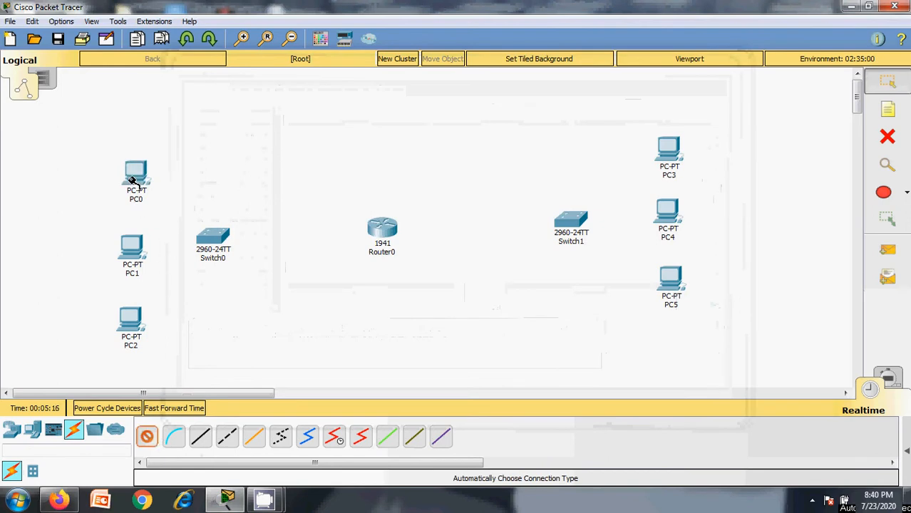
pyautogui.click(212, 241)
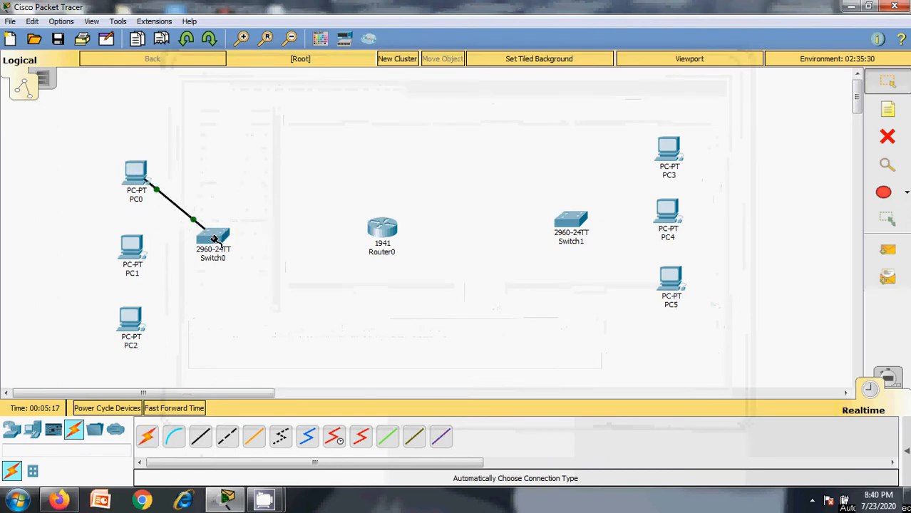
pyautogui.click(147, 437)
pyautogui.click(133, 248)
pyautogui.click(211, 239)
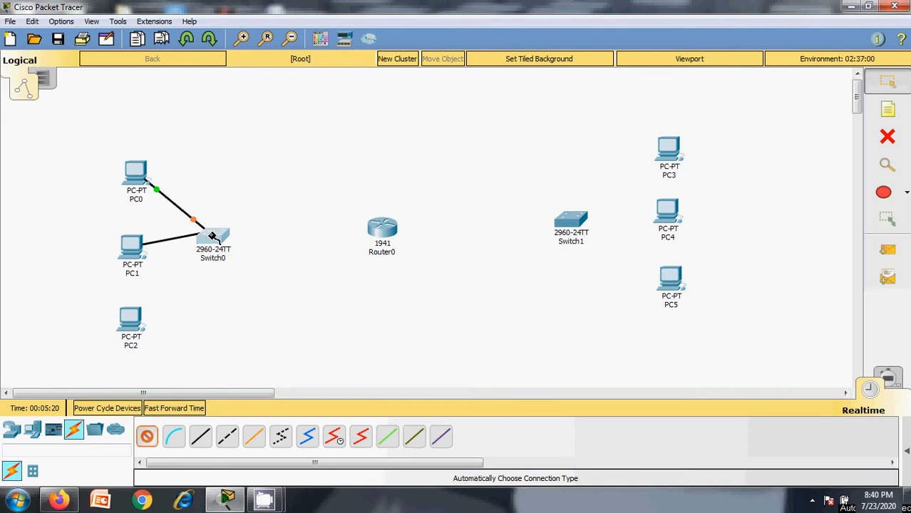
pyautogui.click(148, 437)
pyautogui.click(135, 325)
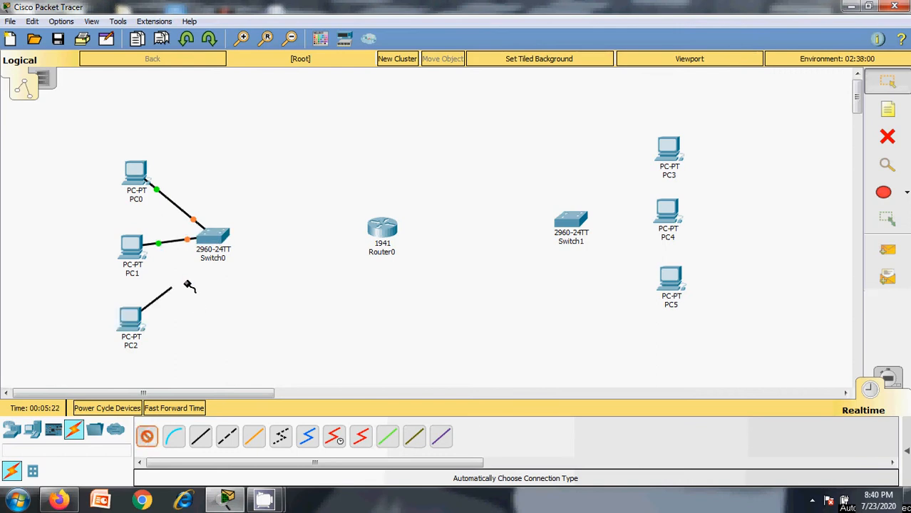
pyautogui.click(211, 241)
# Connect Switch1 to PC3, PC4 and PC5 with automatically chosen cables.
pyautogui.click(147, 436)
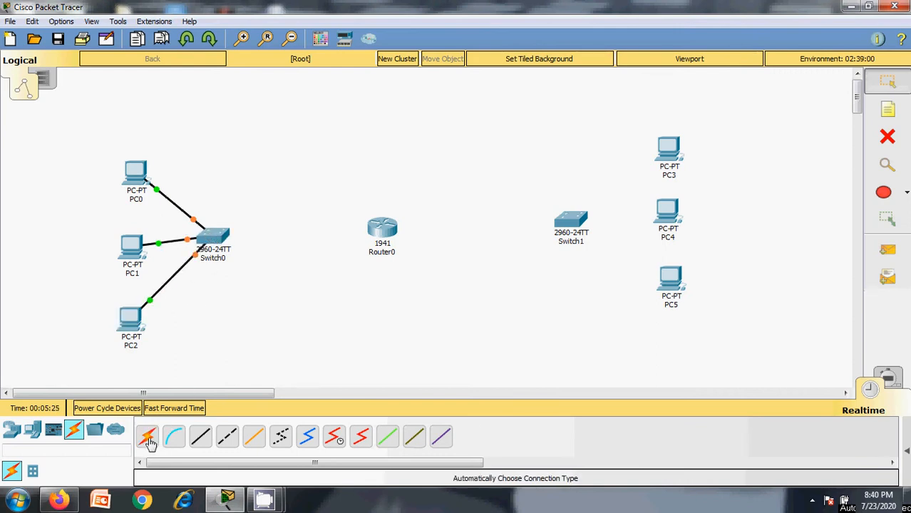
pyautogui.click(574, 222)
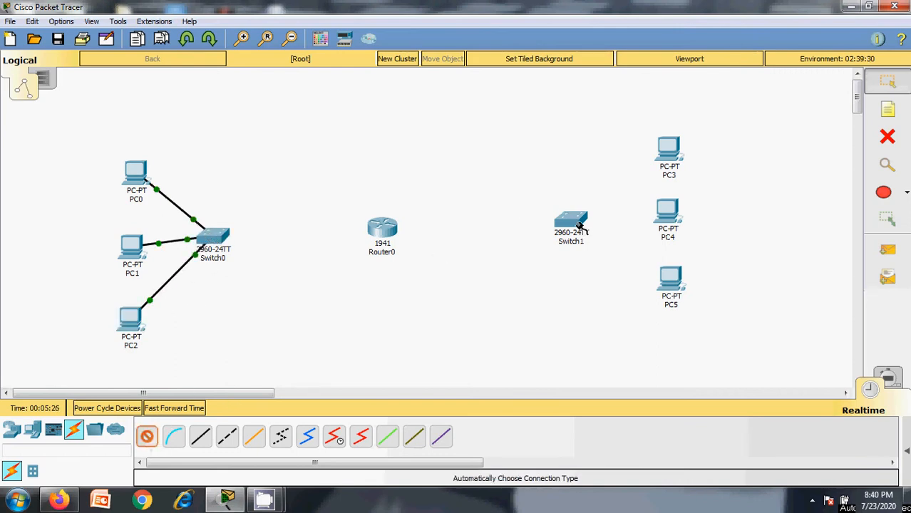
pyautogui.click(667, 149)
pyautogui.click(147, 437)
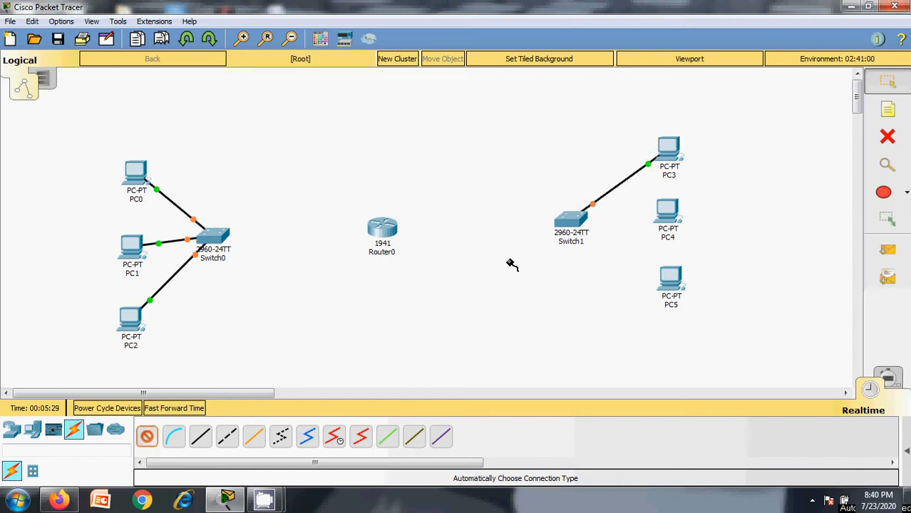
pyautogui.click(572, 220)
pyautogui.click(665, 211)
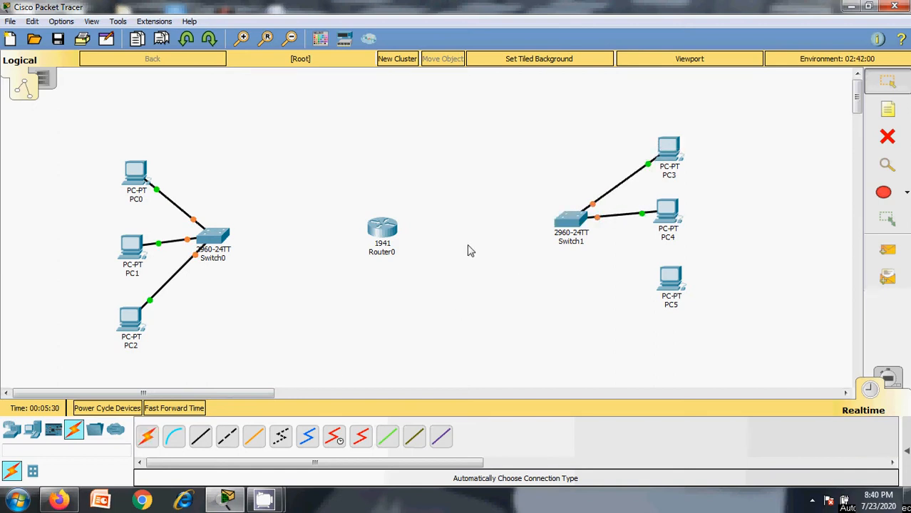
pyautogui.click(150, 438)
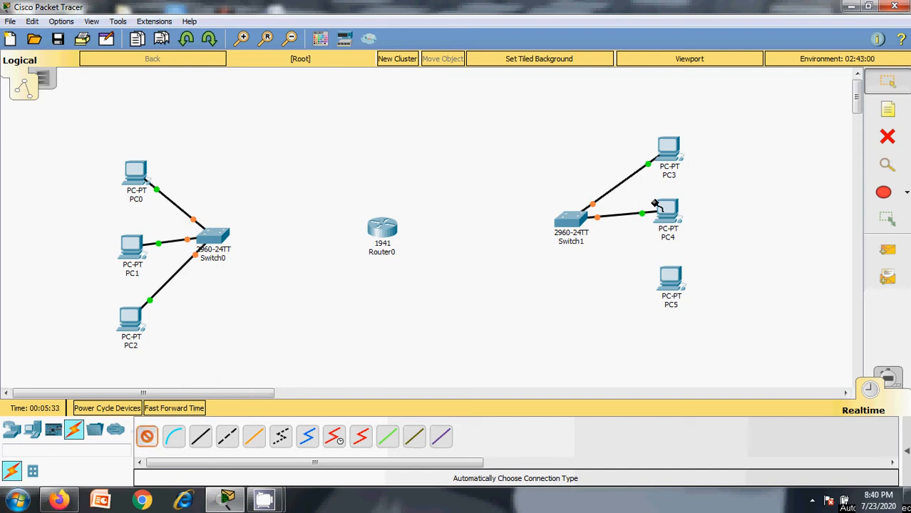
pyautogui.click(574, 220)
pyautogui.click(670, 280)
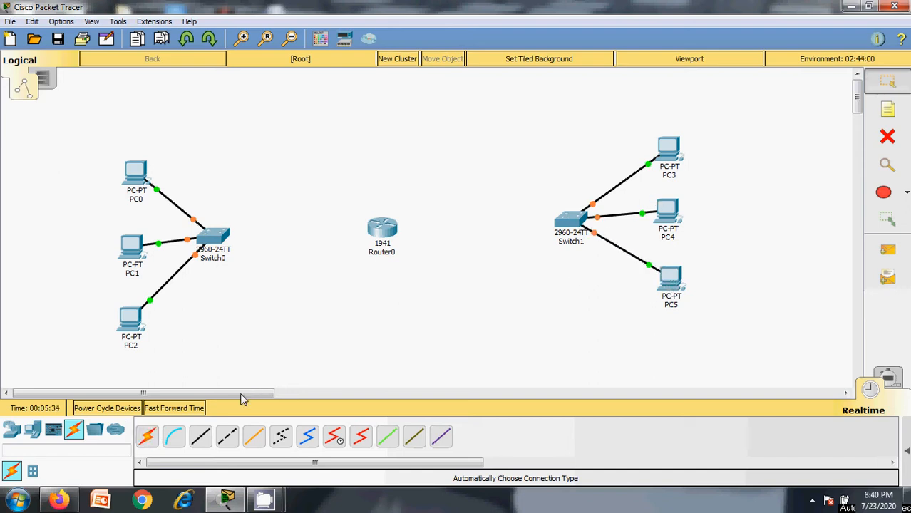
# Link Router0 to both Switch0 and Switch1 using automatically chosen cables.
pyautogui.click(150, 437)
pyautogui.click(217, 235)
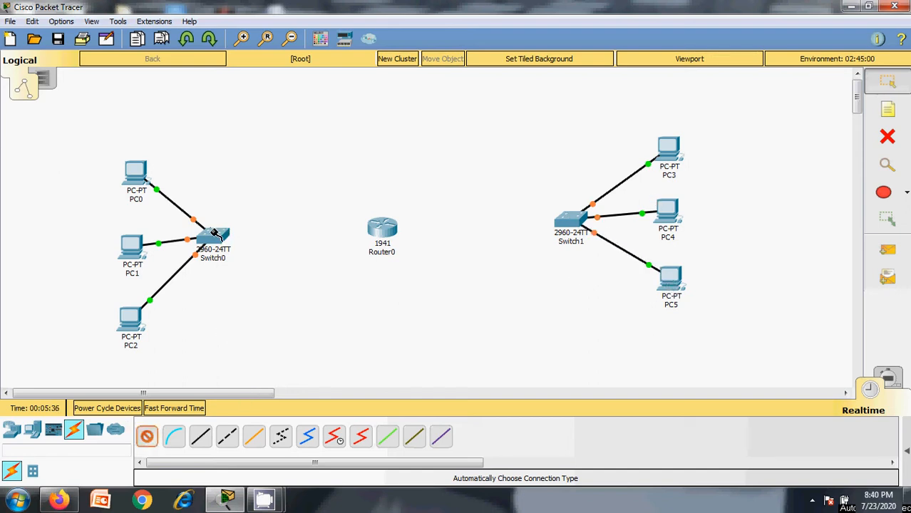
pyautogui.click(379, 228)
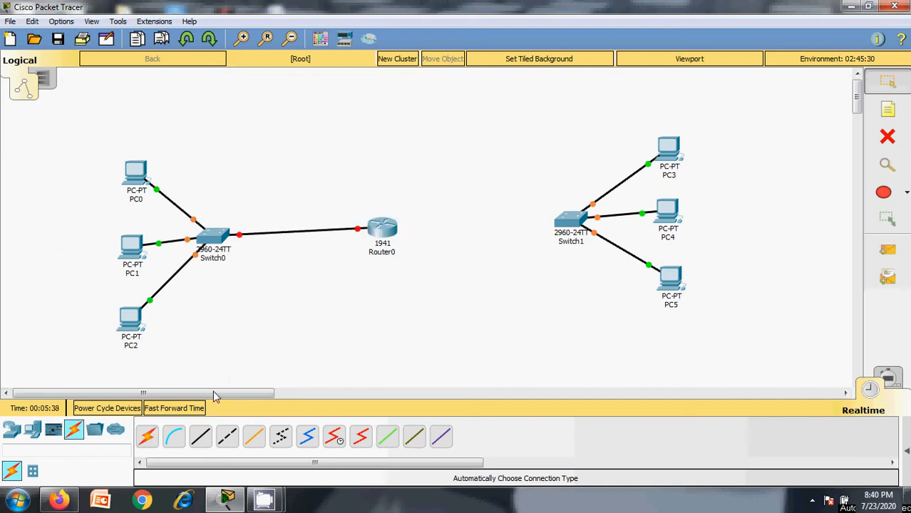
pyautogui.click(146, 436)
pyautogui.click(389, 227)
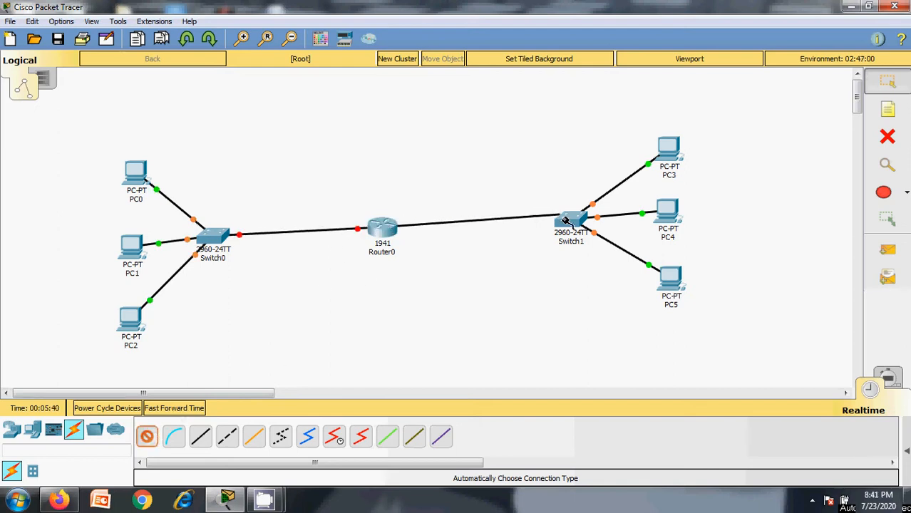
pyautogui.click(568, 221)
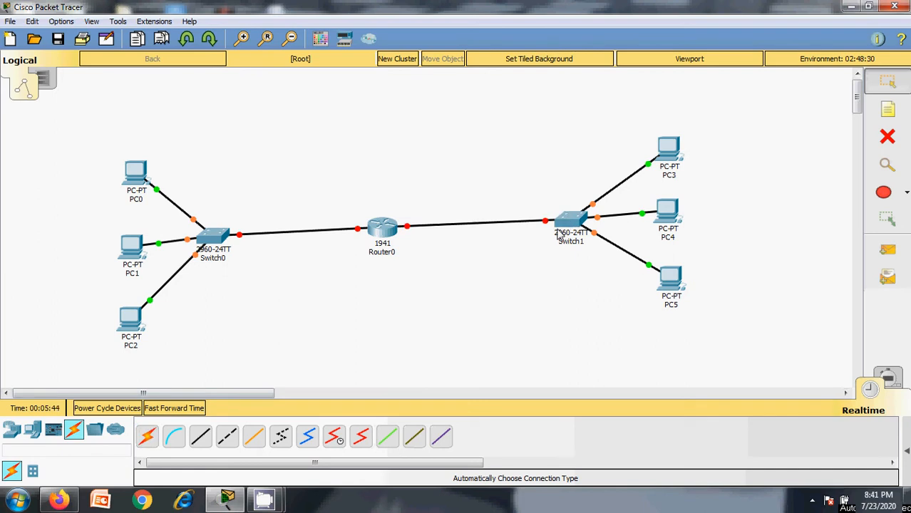
# Add a text note reading 192.168.0.2 beside PC3.
pyautogui.click(887, 109)
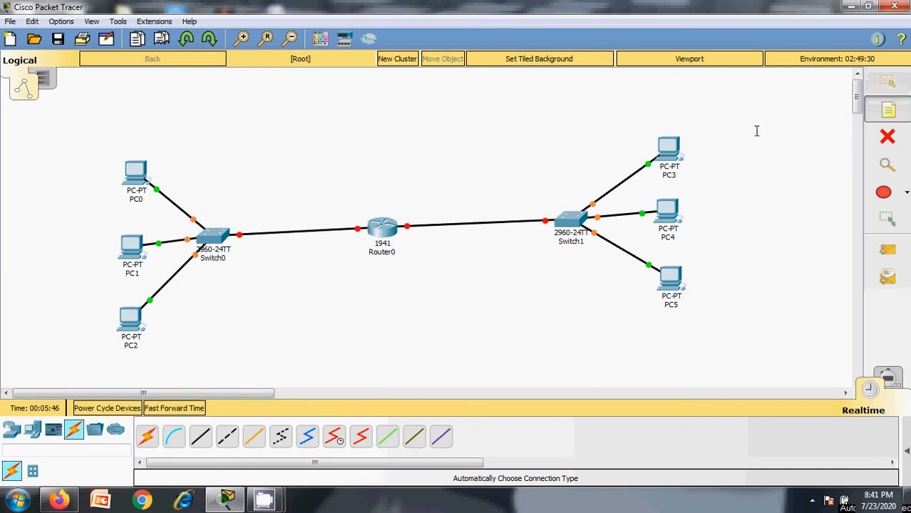
pyautogui.click(708, 142)
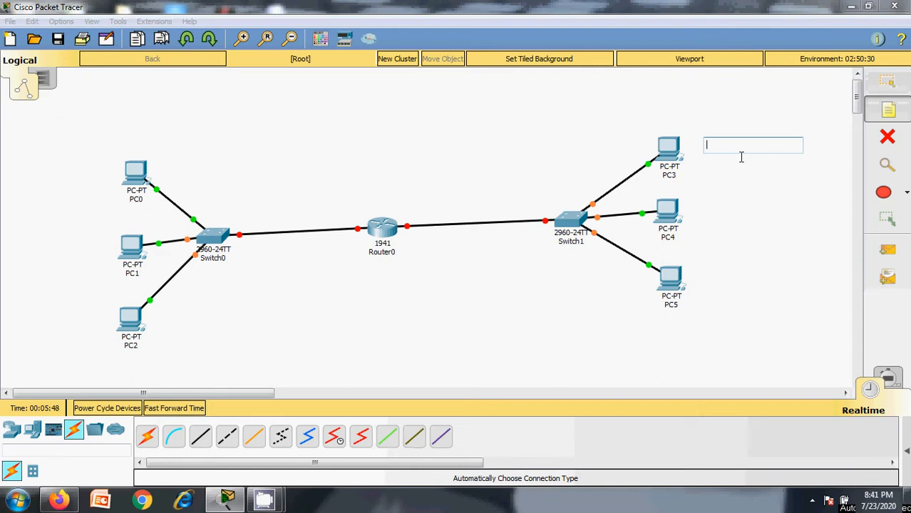
pyautogui.write('192')
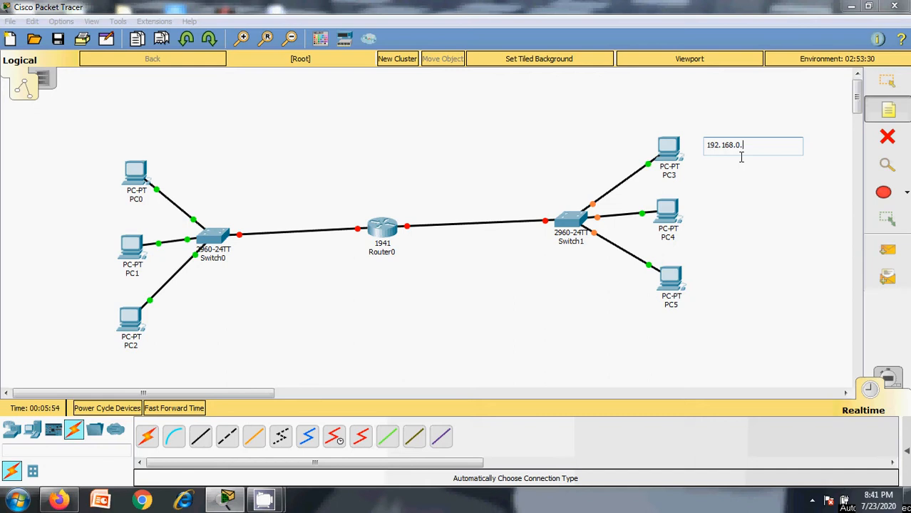
pyautogui.write('.168.0.2')
pyautogui.click(698, 206)
# Add a text note reading 192.168.0.3 beside PC4.
pyautogui.click(729, 149)
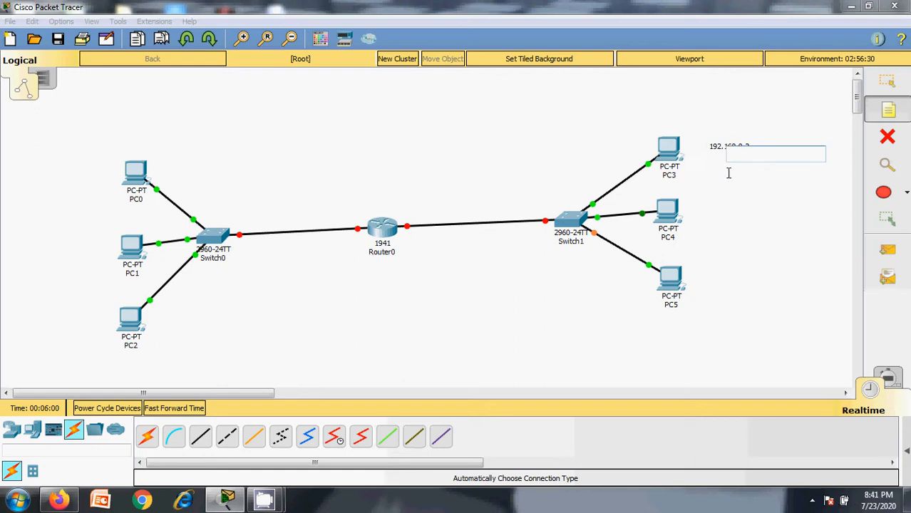
pyautogui.click(701, 206)
pyautogui.write('19')
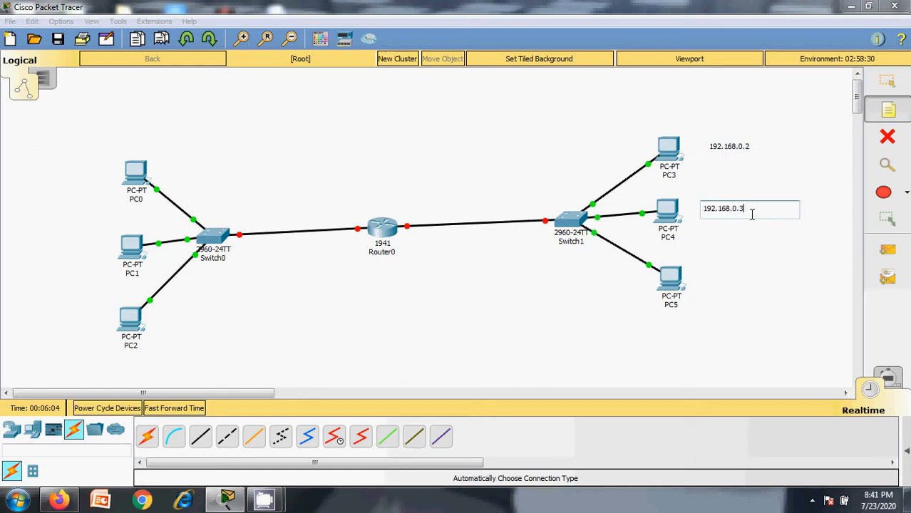
# Complete the text note reading 192.168.0.3 beside PC4 and copy its text.
pyautogui.write('2.168.0.3')
pyautogui.moveTo(768, 213); pyautogui.dragTo(659, 205)
pyautogui.hotkey('ctrl', 'c')
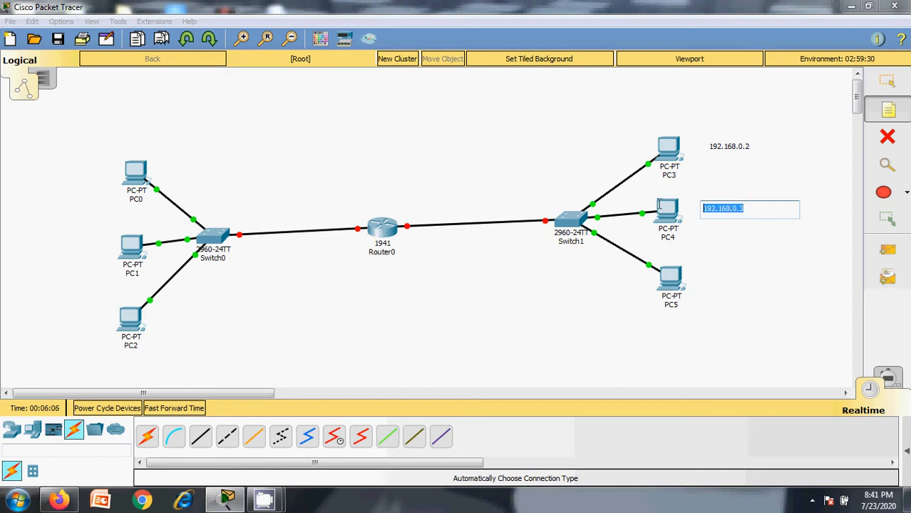
# Add text notes reading 192.168.0.4 beside PC5 and 192.168.0.1 at Router0's side facing Switch1.
pyautogui.click(704, 277)
pyautogui.hotkey('ctrl', 'v')
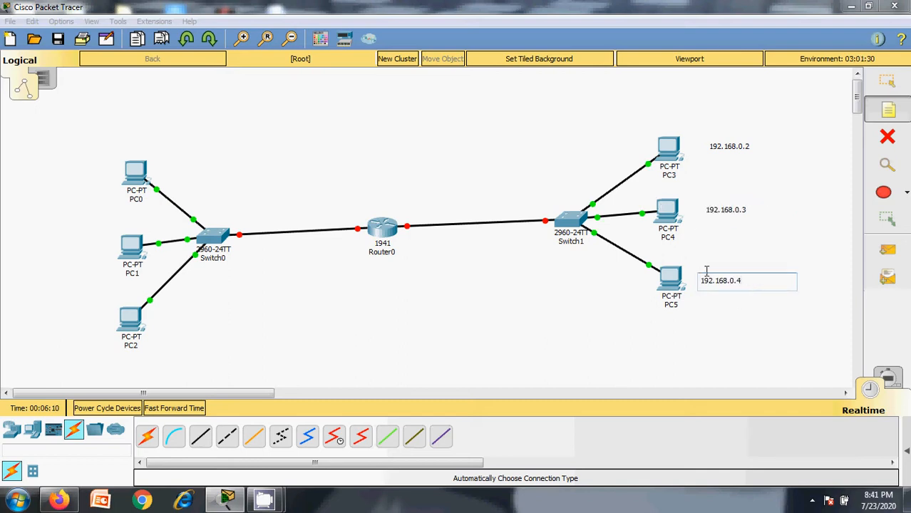
pyautogui.click(414, 243)
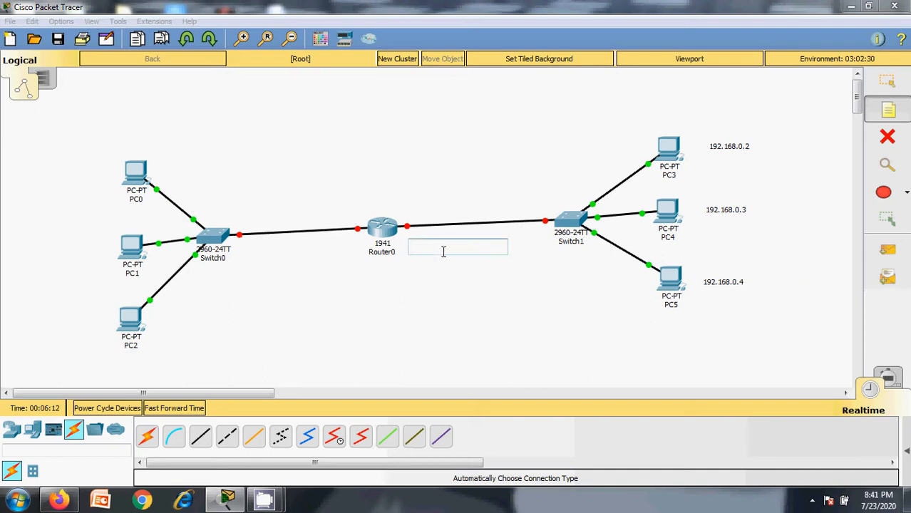
pyautogui.hotkey('ctrl', 'v')
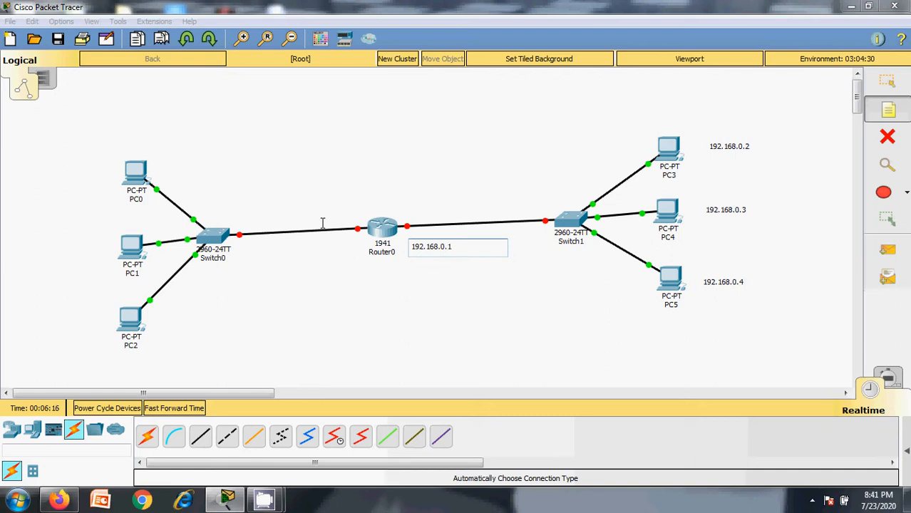
# Add text notes reading 192.168.1.4 beside PC2 and 192.168.1.3 beside PC1.
pyautogui.click(32, 323)
pyautogui.hotkey('ctrl', 'v')
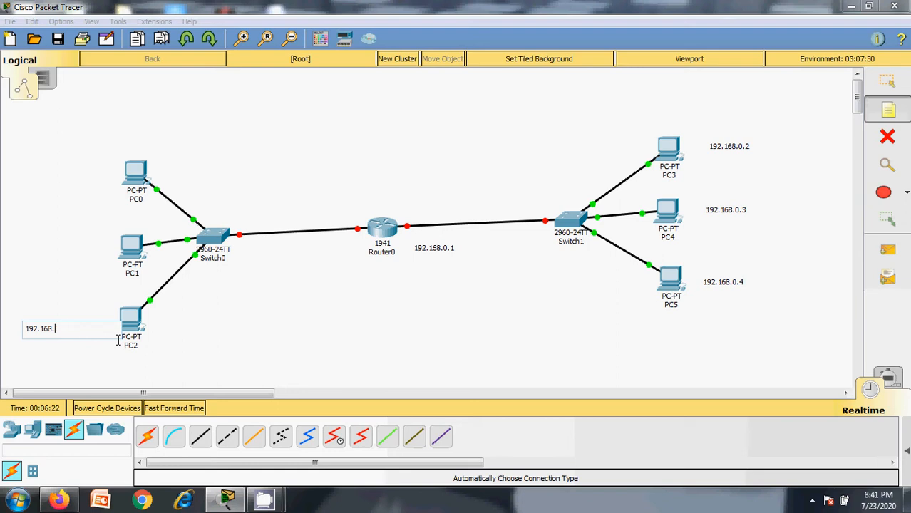
pyautogui.write('1.4')
pyautogui.click(27, 249)
pyautogui.write('192.168.0.3')
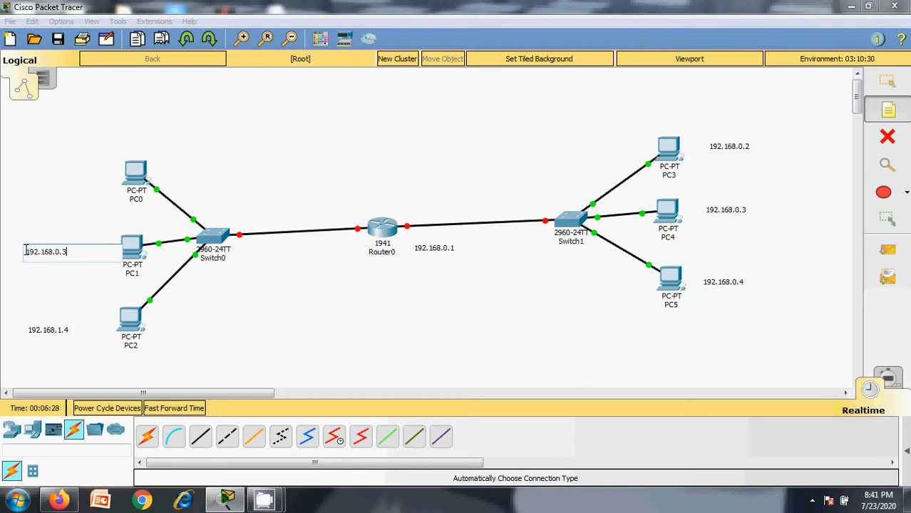
pyautogui.press('BackSpace')
pyautogui.press('BackSpace')
# Add text notes reading 192.168.1.2 beside PC0 and 192.168.1.1 at Router0's side facing Switch0.
pyautogui.click(32, 175)
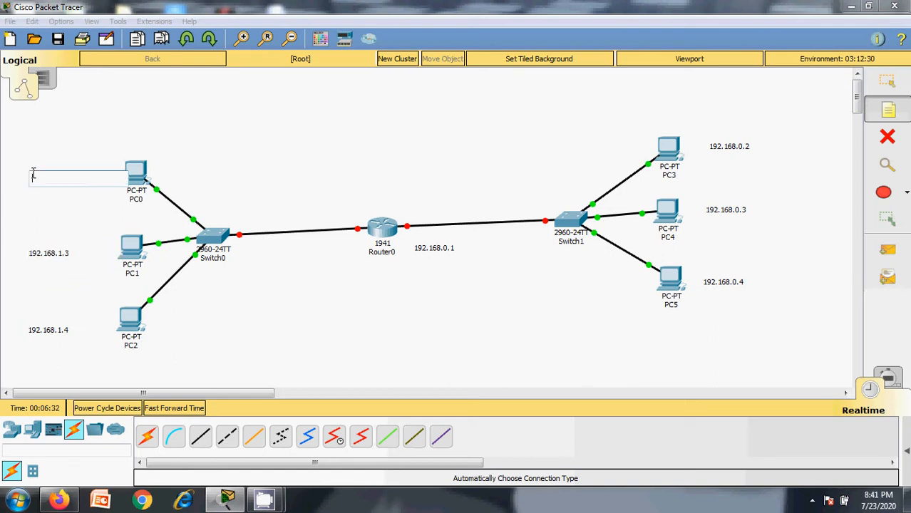
pyautogui.hotkey('ctrl', 'v')
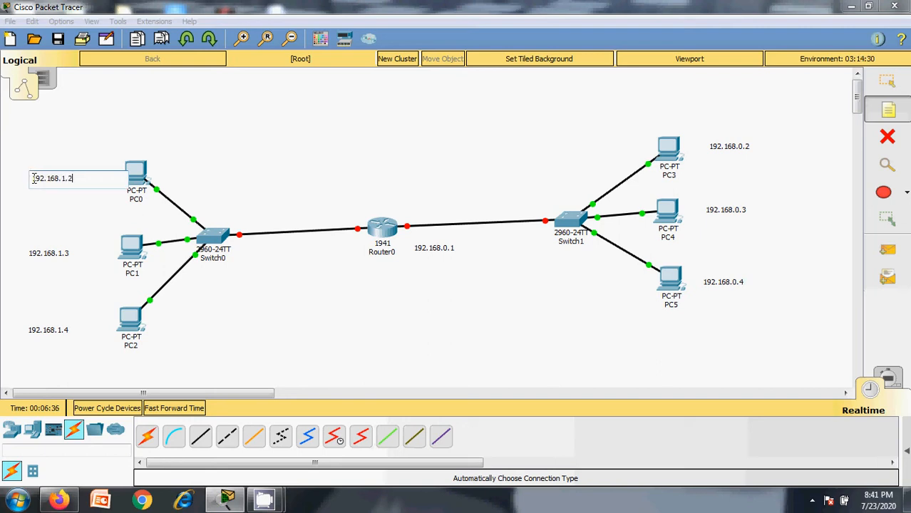
pyautogui.click(314, 203)
pyautogui.hotkey('ctrl', 'v')
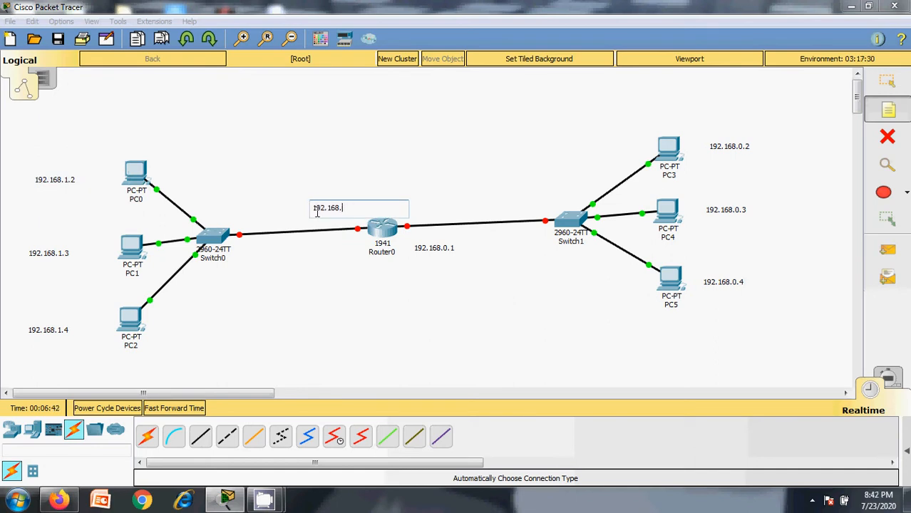
pyautogui.write('.1')
pyautogui.click(492, 312)
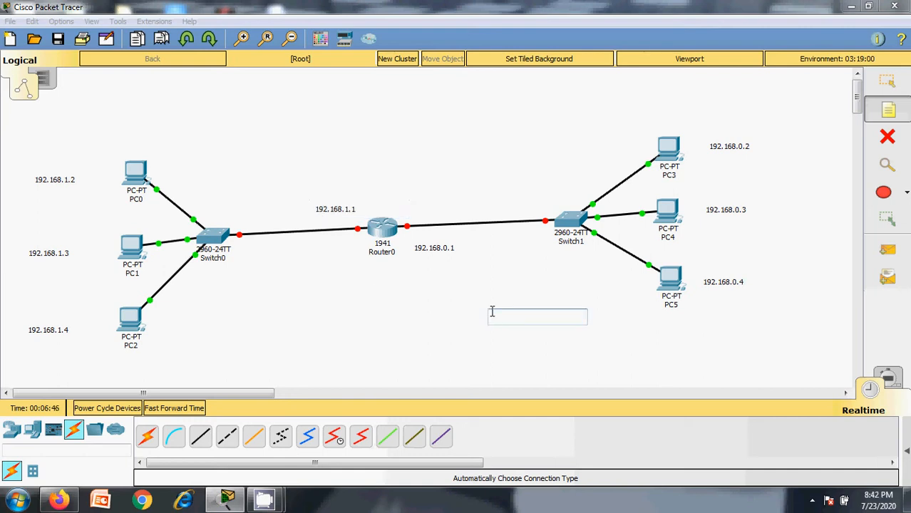
pyautogui.press('Escape')
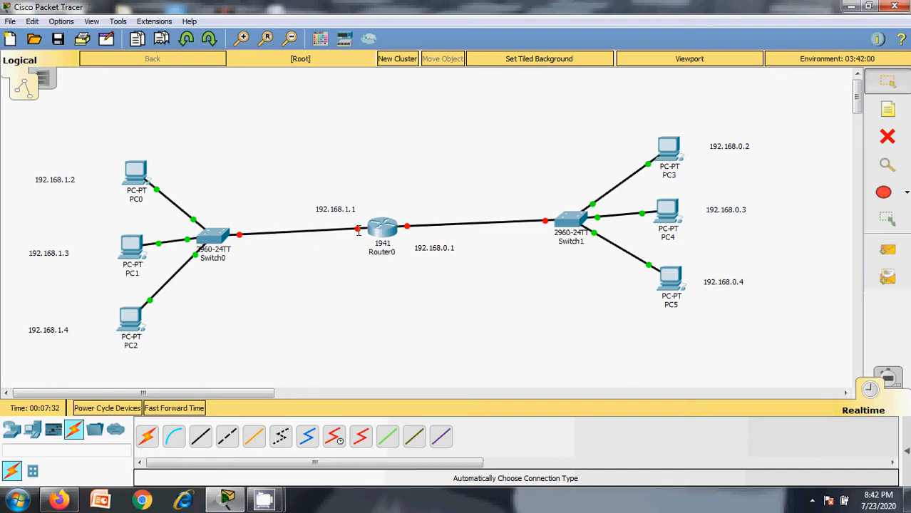
# Move Router0 up above the two switches and place its 192.168.0.1 and 192.168.1.1 notes beside it again.
pyautogui.moveTo(359, 231)
pyautogui.moveTo(381, 226); pyautogui.dragTo(372, 103)
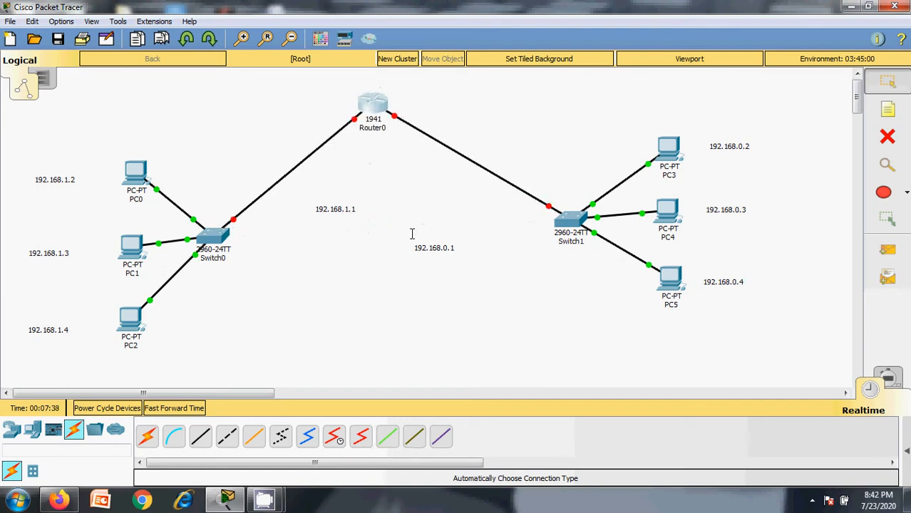
pyautogui.moveTo(425, 246); pyautogui.dragTo(422, 114)
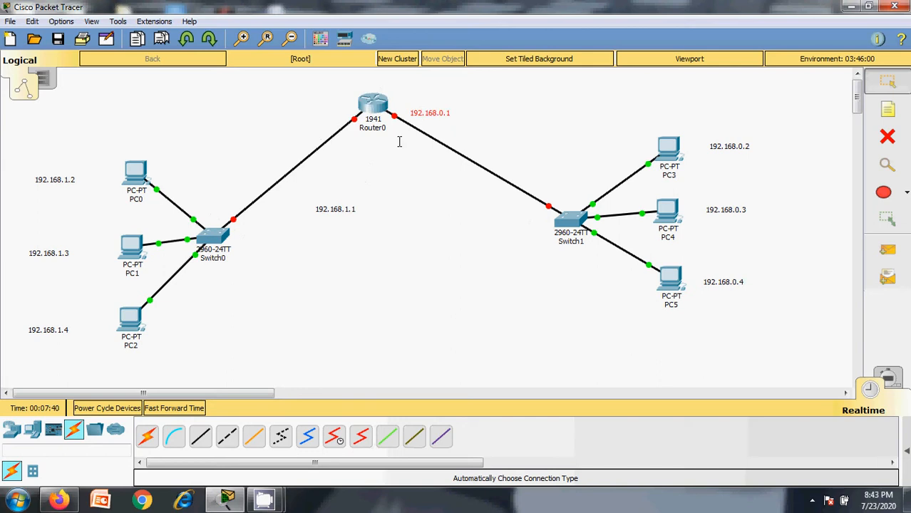
pyautogui.moveTo(330, 206); pyautogui.dragTo(319, 114)
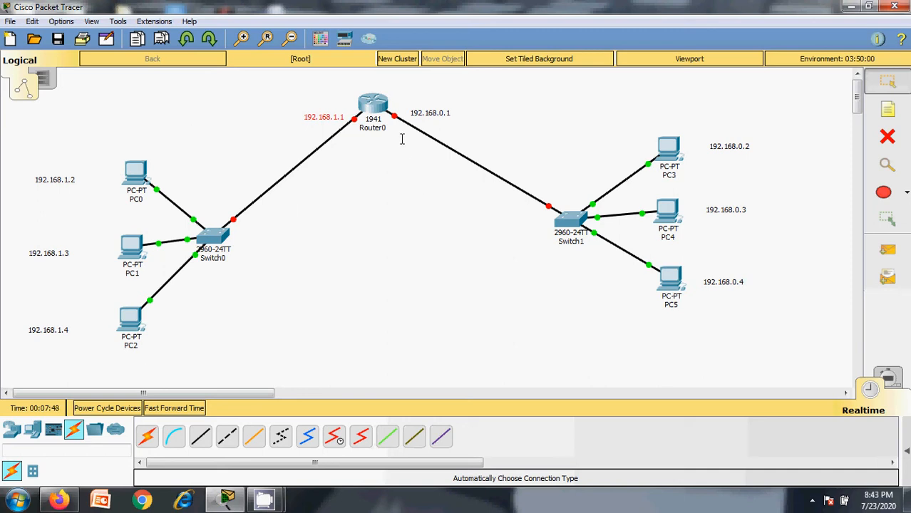
pyautogui.moveTo(382, 111)
pyautogui.moveTo(371, 107)
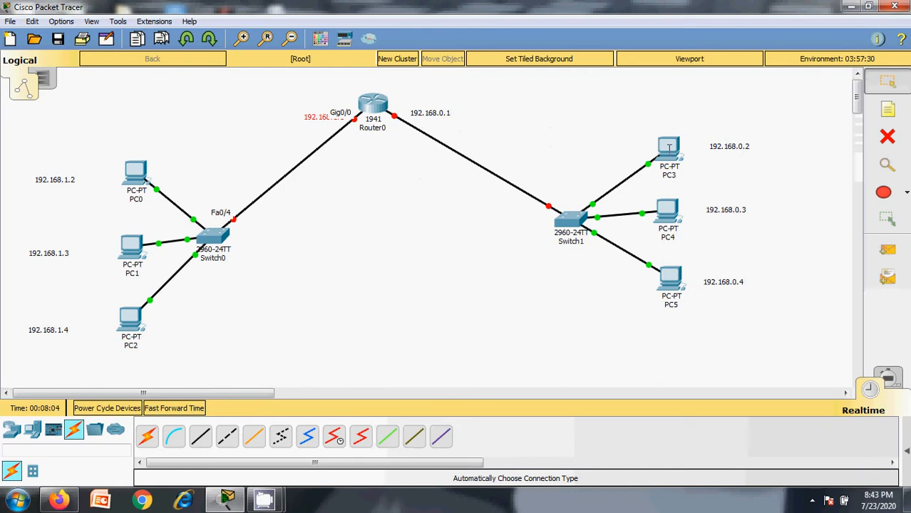
pyautogui.moveTo(670, 147)
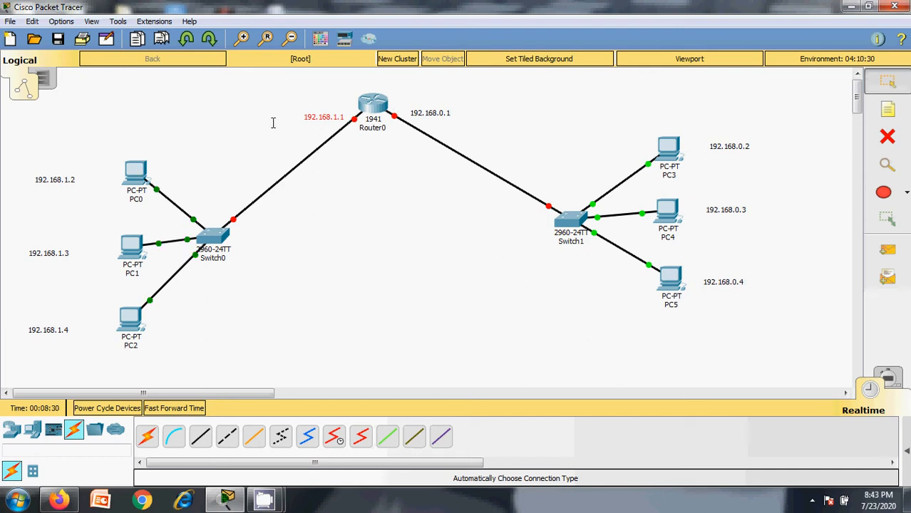
# Give PC0 the static IP address 192.168.1.2, the default subnet mask 255.255.255.0 and the default gateway 192.168.1.1.
pyautogui.click(140, 171)
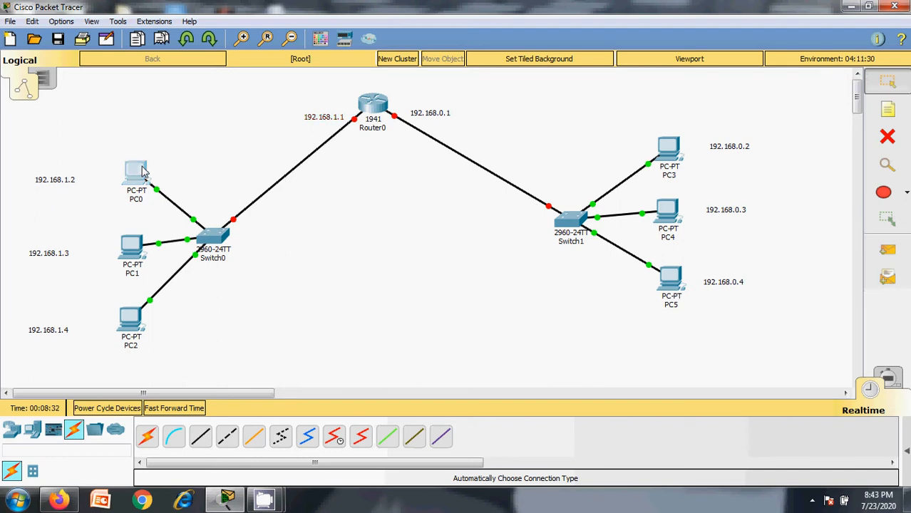
pyautogui.click(277, 87)
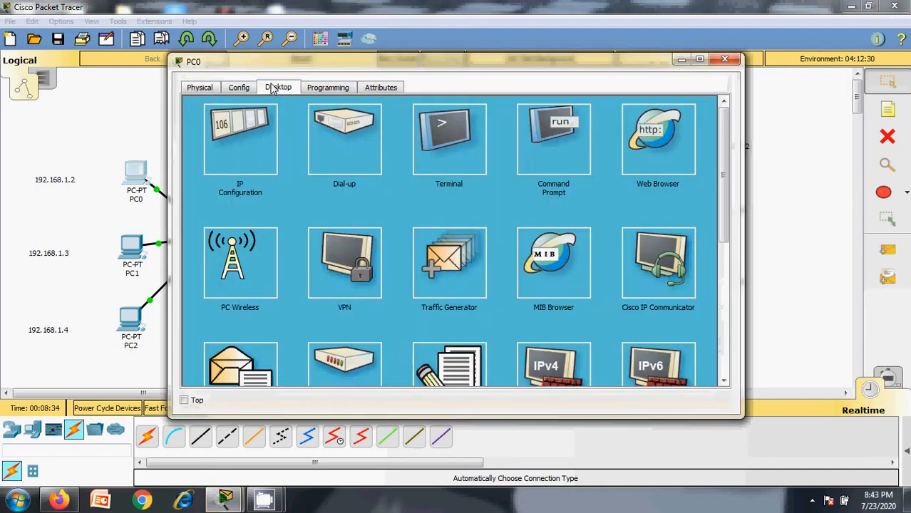
pyautogui.click(247, 128)
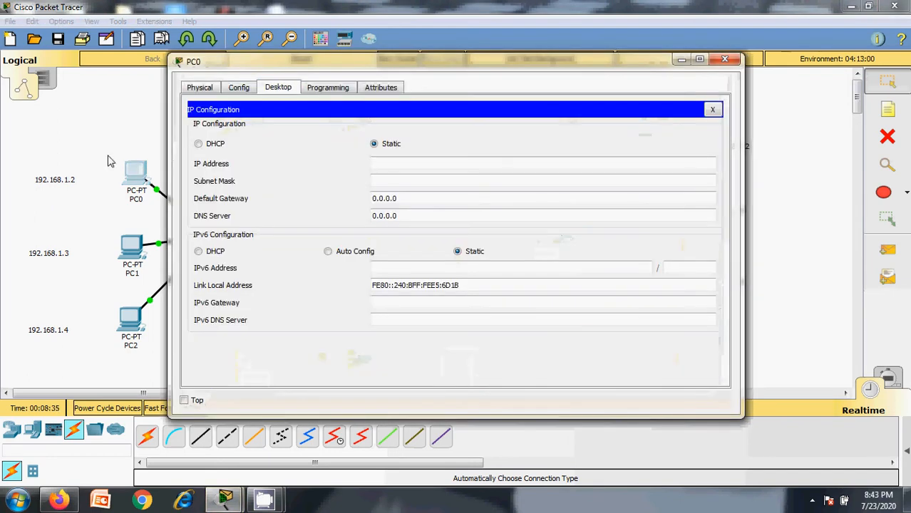
pyautogui.click(400, 164)
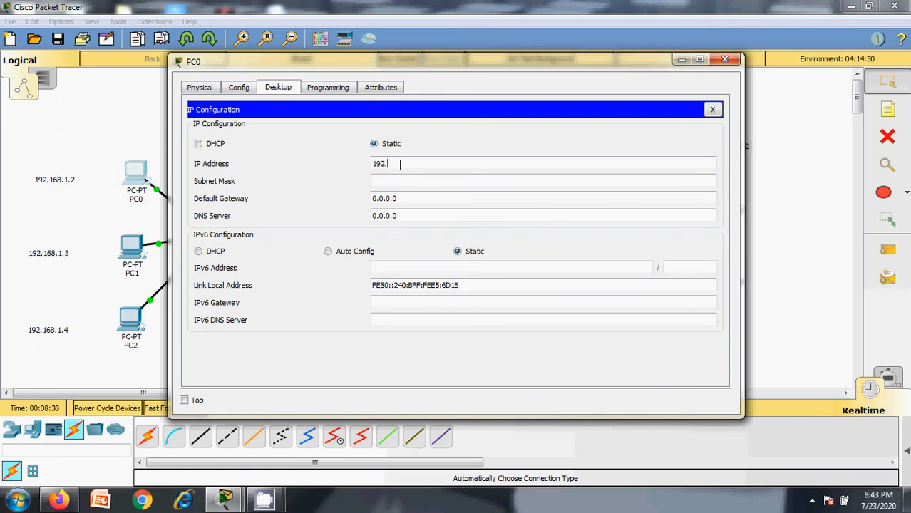
pyautogui.write('192.168.1.2')
pyautogui.press('Tab')
pyautogui.press('Tab')
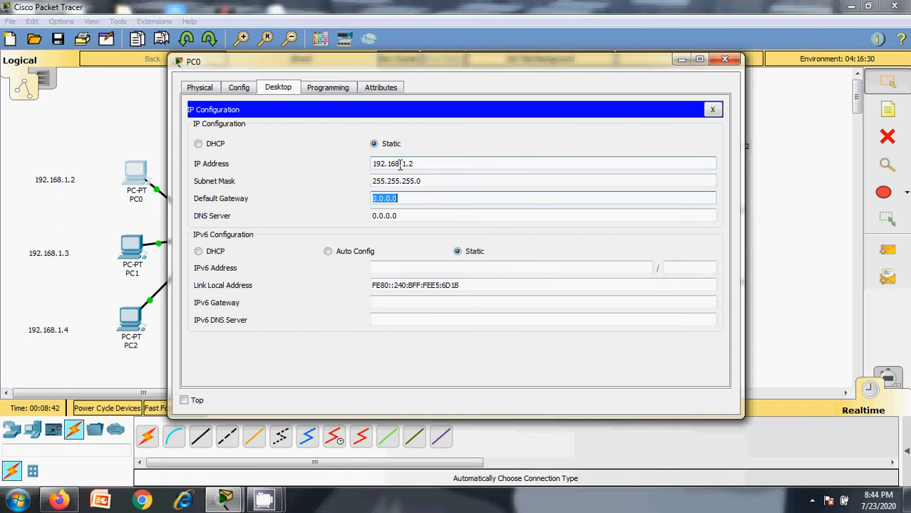
pyautogui.write('192.168.1.1')
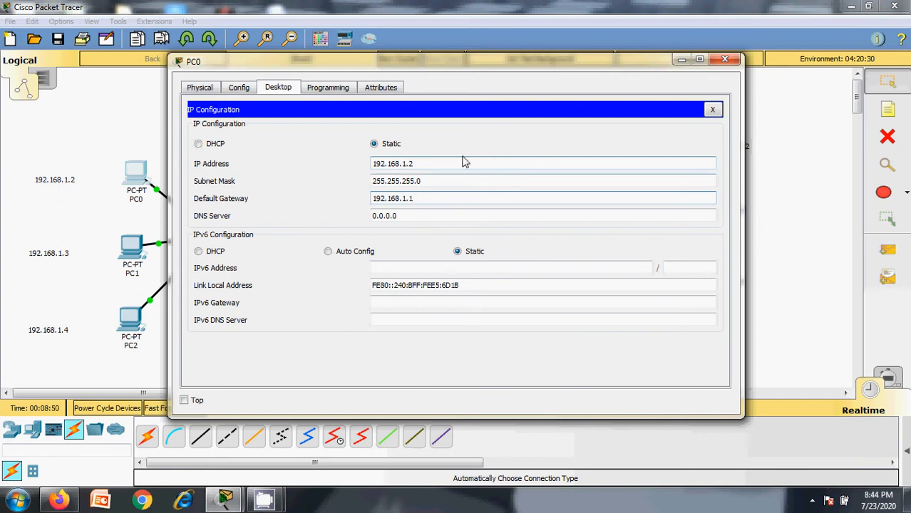
# Copy PC0's IP address and close its configuration window.
pyautogui.moveTo(464, 160); pyautogui.dragTo(347, 158)
pyautogui.hotkey('ctrl', 'c')
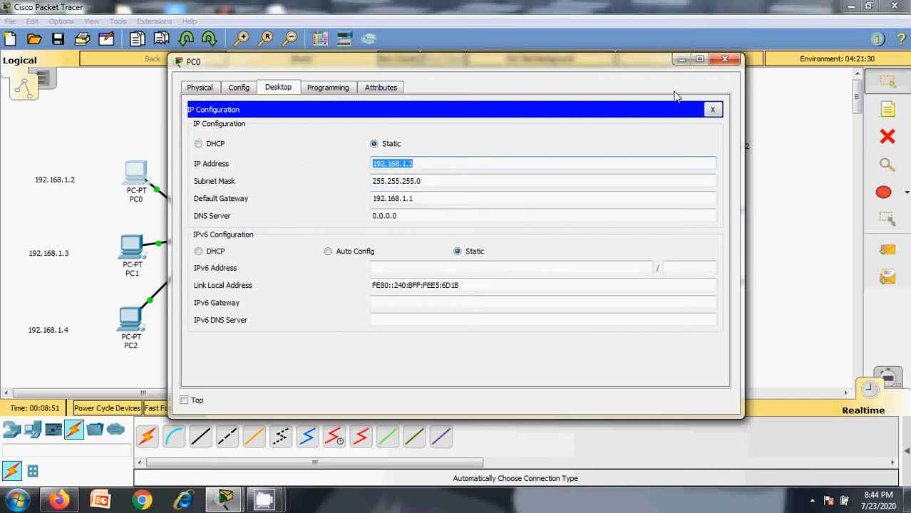
pyautogui.click(724, 60)
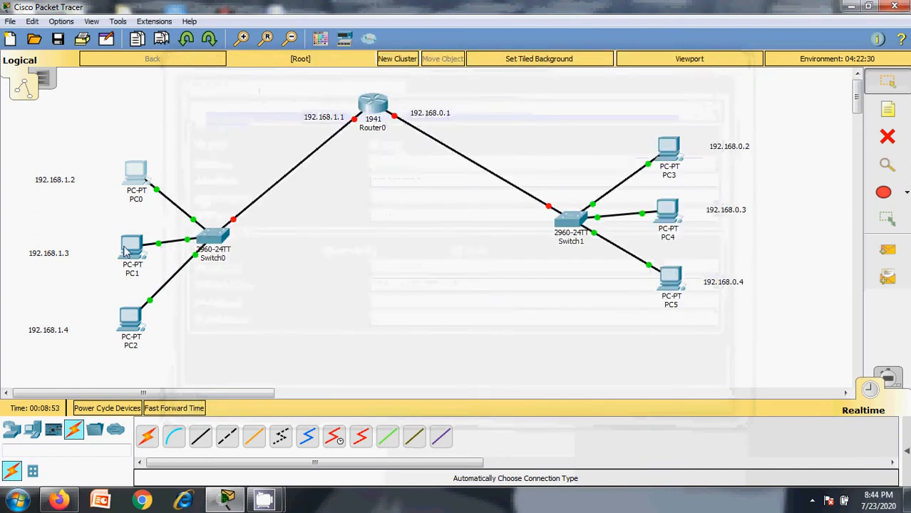
# Give PC1 the static IP address 192.168.1.3, the default subnet mask 255.255.255.0 and the default gateway 192.168.1.1.
pyautogui.click(127, 245)
pyautogui.click(278, 88)
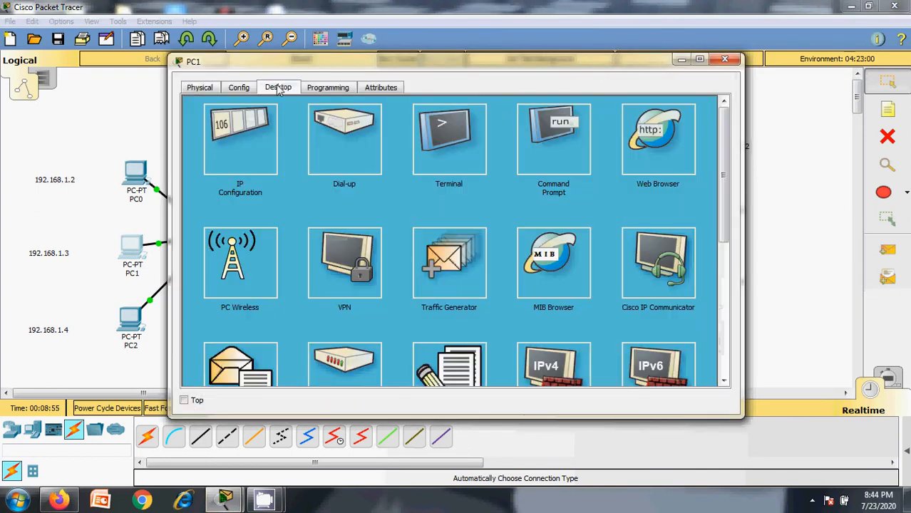
pyautogui.click(238, 143)
pyautogui.click(394, 163)
pyautogui.hotkey('ctrl', 'v')
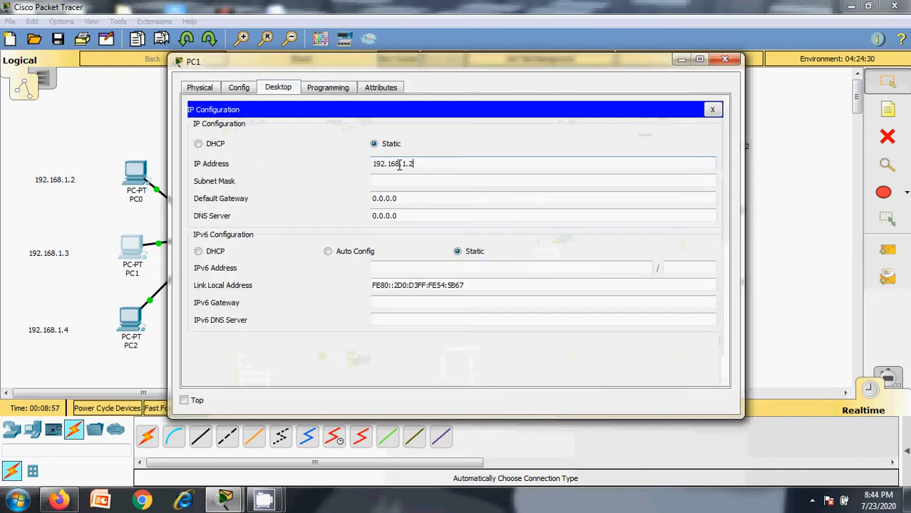
pyautogui.press('Tab')
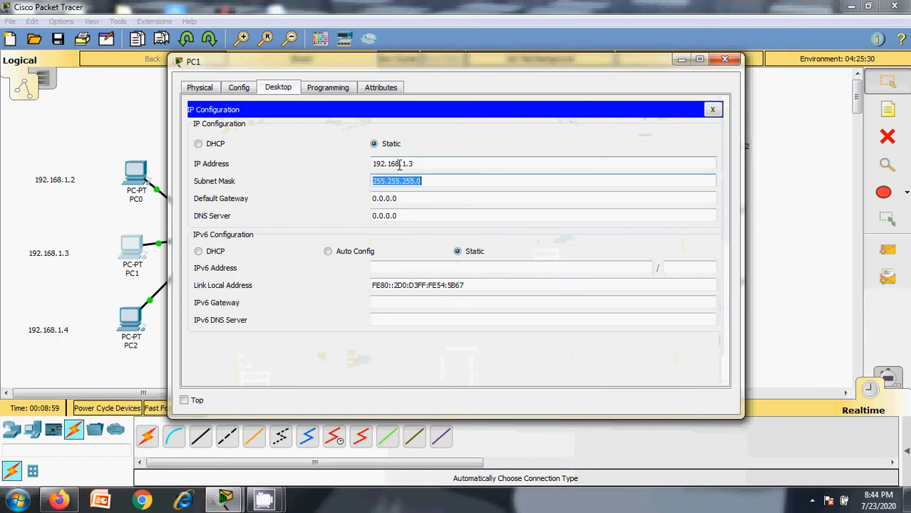
pyautogui.press('Tab')
pyautogui.hotkey('ctrl', 'v')
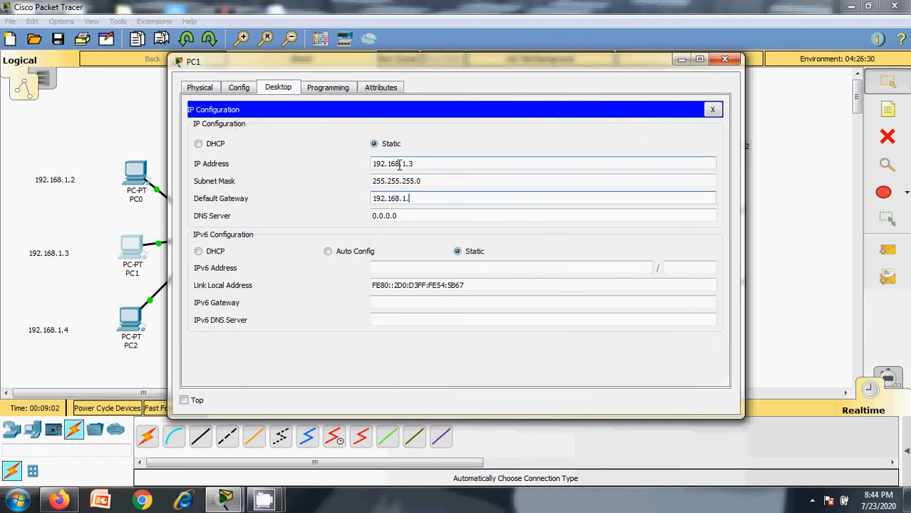
pyautogui.click(732, 61)
# Give PC2 the static IP address 192.168.1.4, the default subnet mask 255.255.255.0 and the default gateway 192.168.1.1.
pyautogui.click(130, 323)
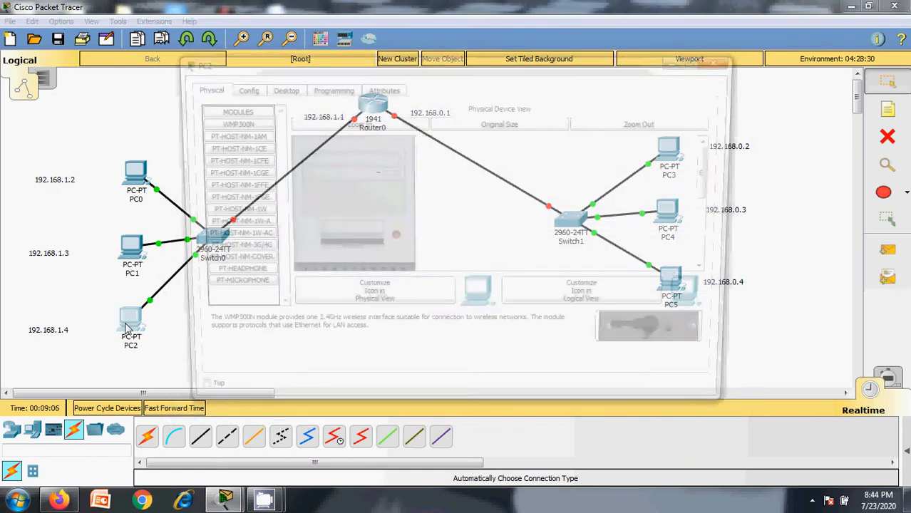
pyautogui.click(278, 87)
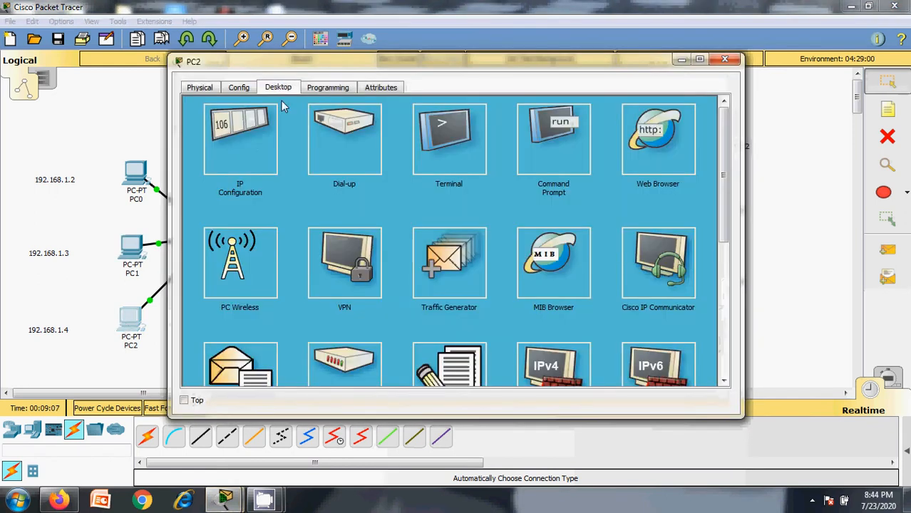
pyautogui.click(239, 134)
pyautogui.click(373, 163)
pyautogui.write('192.168.1.2')
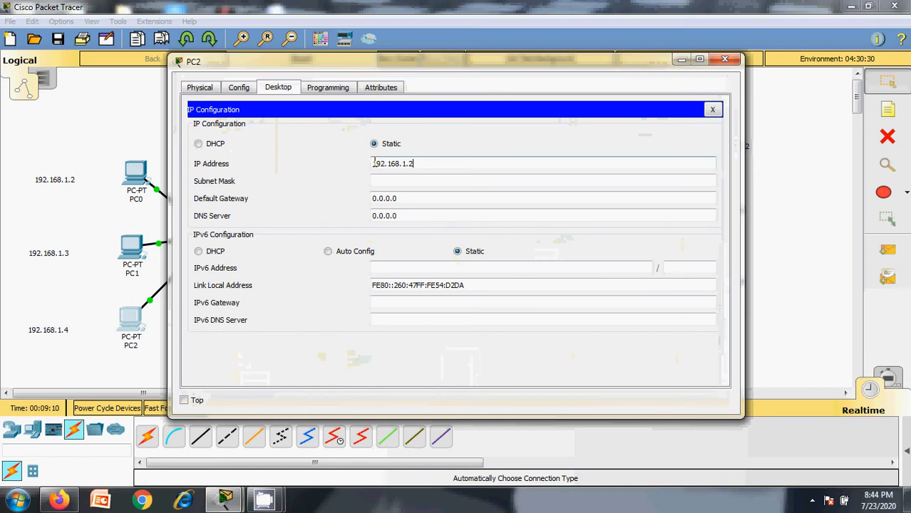
pyautogui.press('BackSpace')
pyautogui.write('4')
pyautogui.press('Tab')
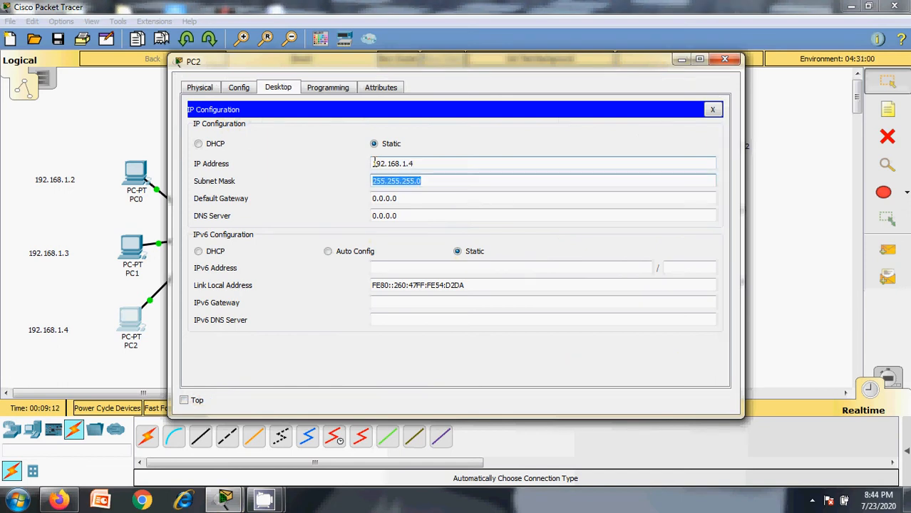
pyautogui.press('Tab')
pyautogui.hotkey('ctrl', 'v')
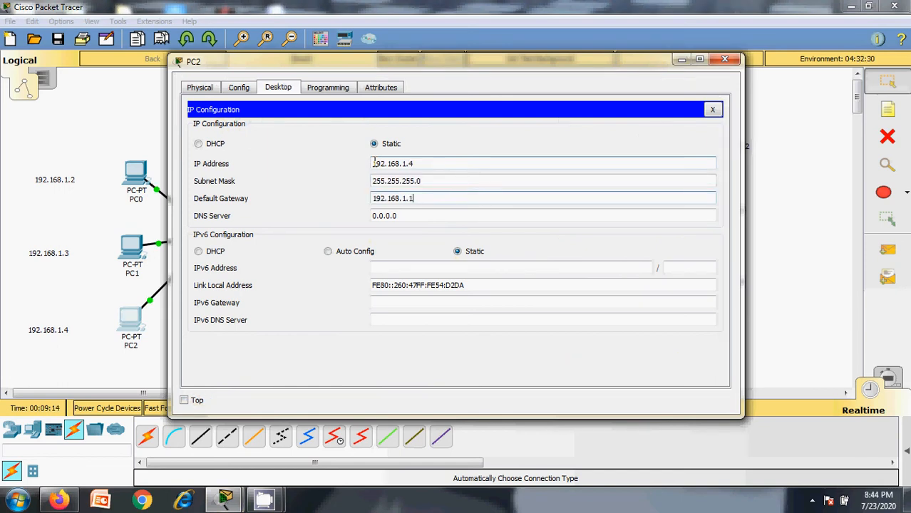
pyautogui.click(725, 60)
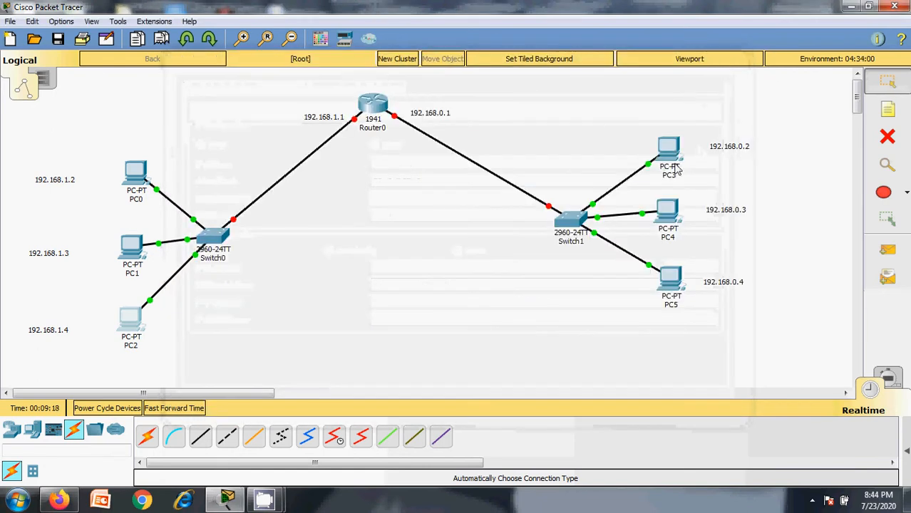
# Give PC3 the static IP address 192.168.0.2 and the default subnet mask 255.255.255.0.
pyautogui.click(672, 154)
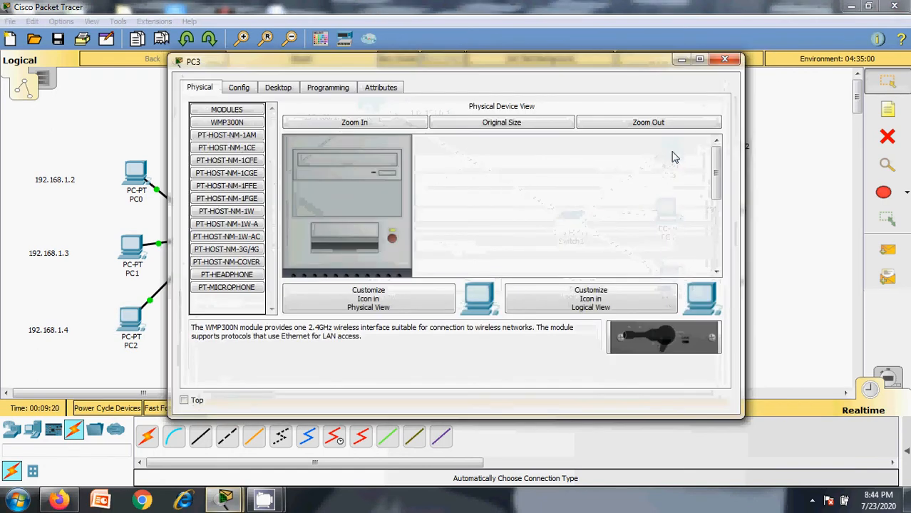
pyautogui.click(264, 87)
pyautogui.click(271, 146)
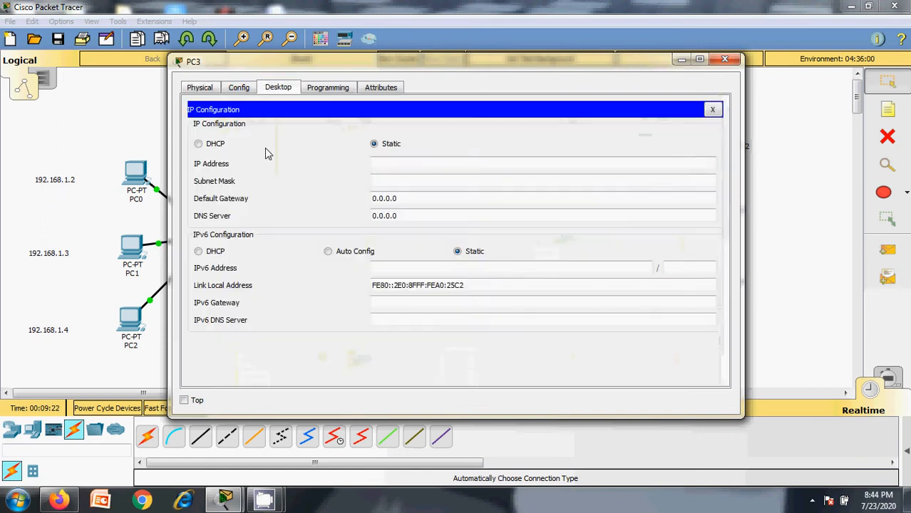
pyautogui.click(377, 163)
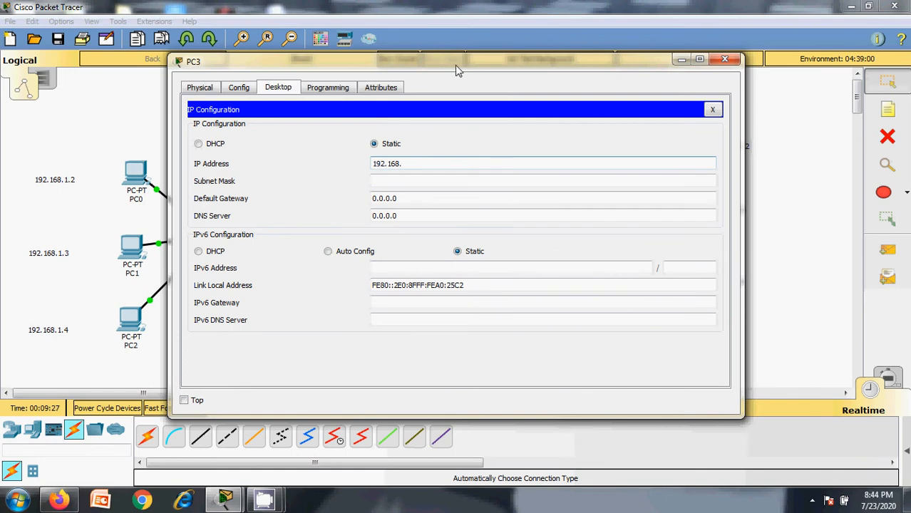
pyautogui.moveTo(456, 63); pyautogui.dragTo(421, 66)
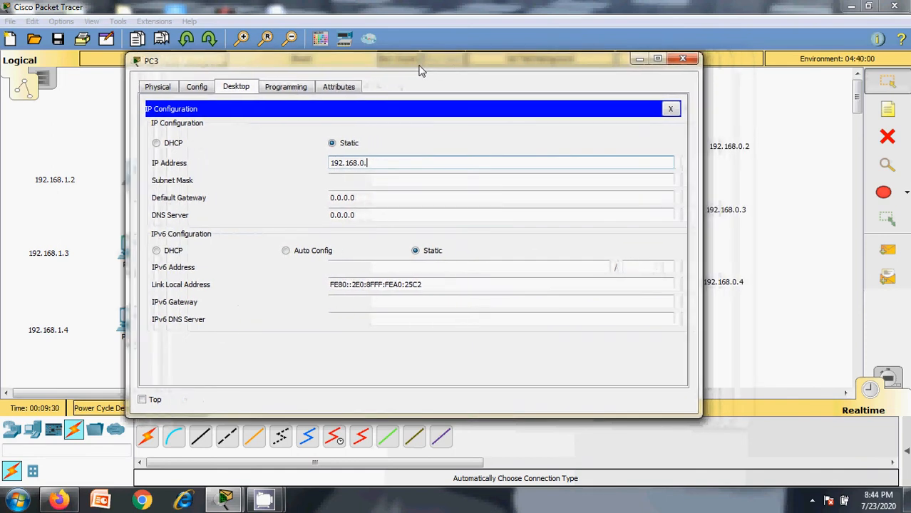
pyautogui.press('Tab')
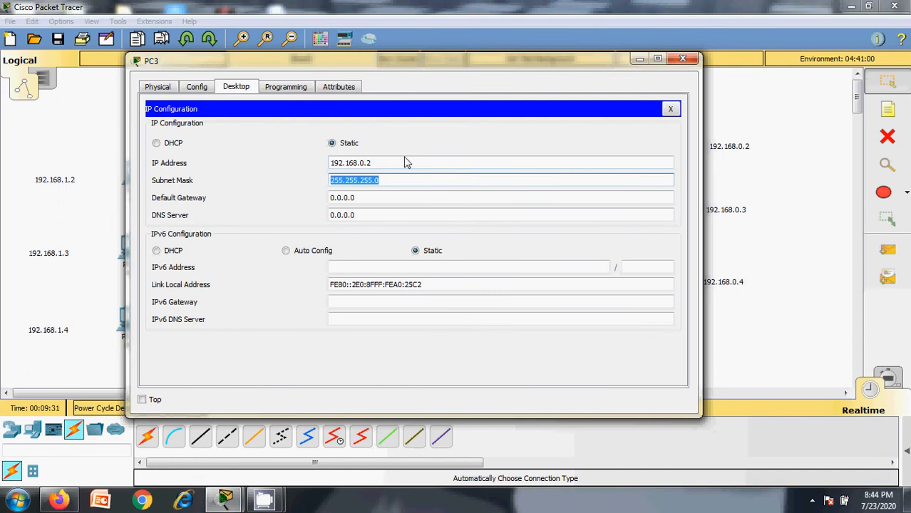
# Copy PC3's IP address, set its default gateway to 192.168.0.1 and close its configuration window.
pyautogui.moveTo(405, 163); pyautogui.dragTo(278, 148)
pyautogui.hotkey('ctrl', 'c')
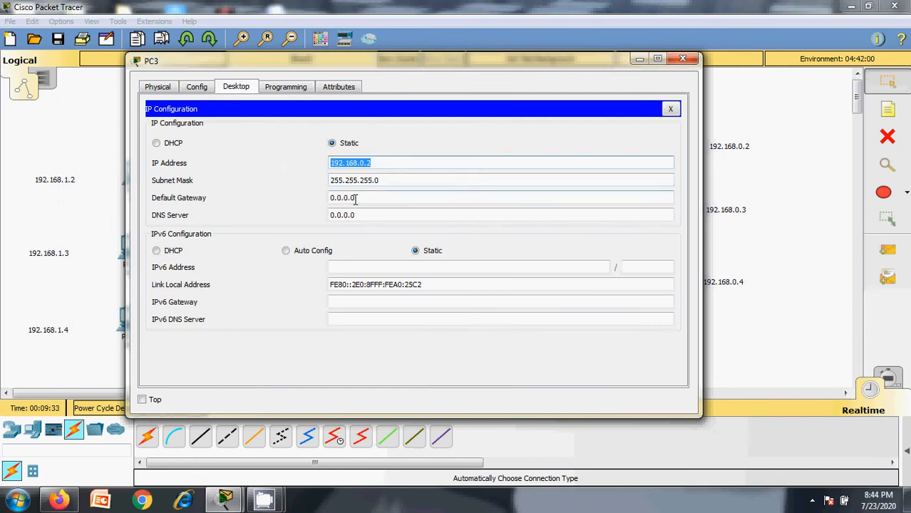
pyautogui.moveTo(356, 199); pyautogui.dragTo(280, 201)
pyautogui.hotkey('ctrl', 'v')
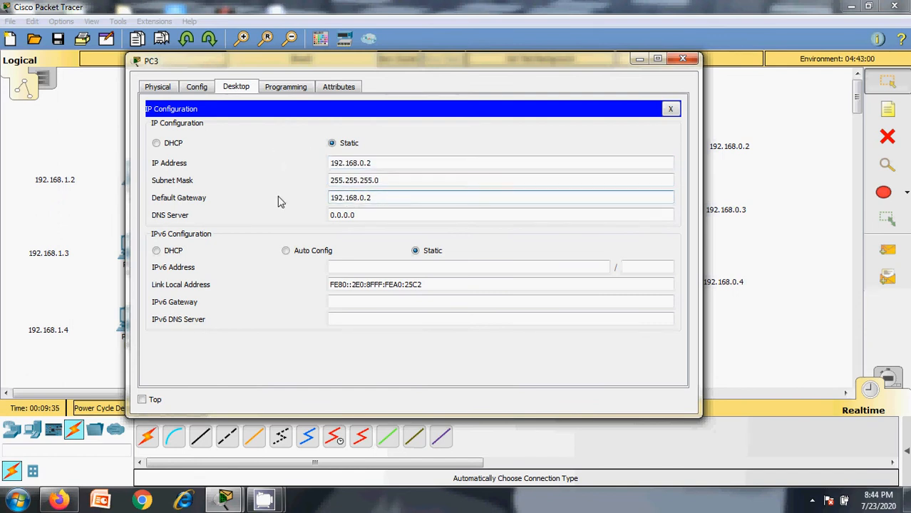
pyautogui.press('BackSpace')
pyautogui.write('1')
pyautogui.click(682, 58)
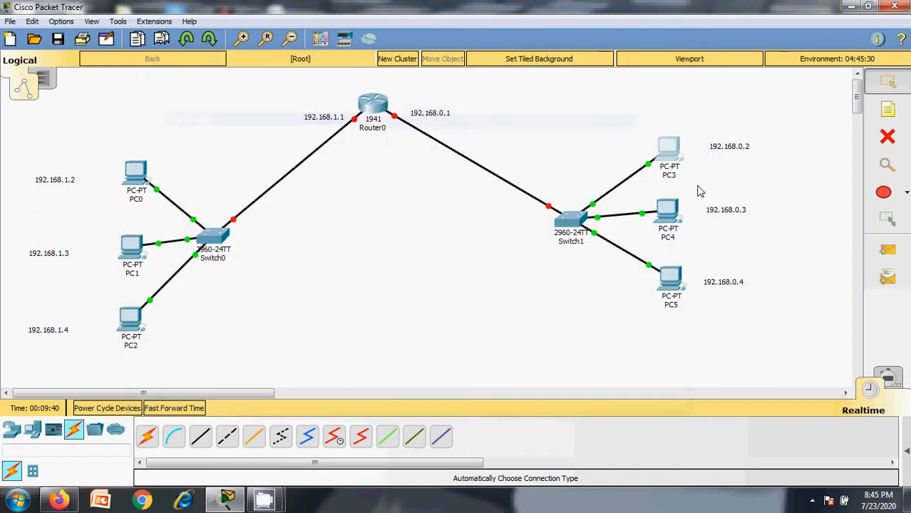
# Give PC4 the static IP address 192.168.0.3 and the default subnet mask 255.255.255.0, and fill in its default gateway.
pyautogui.click(673, 218)
pyautogui.click(276, 88)
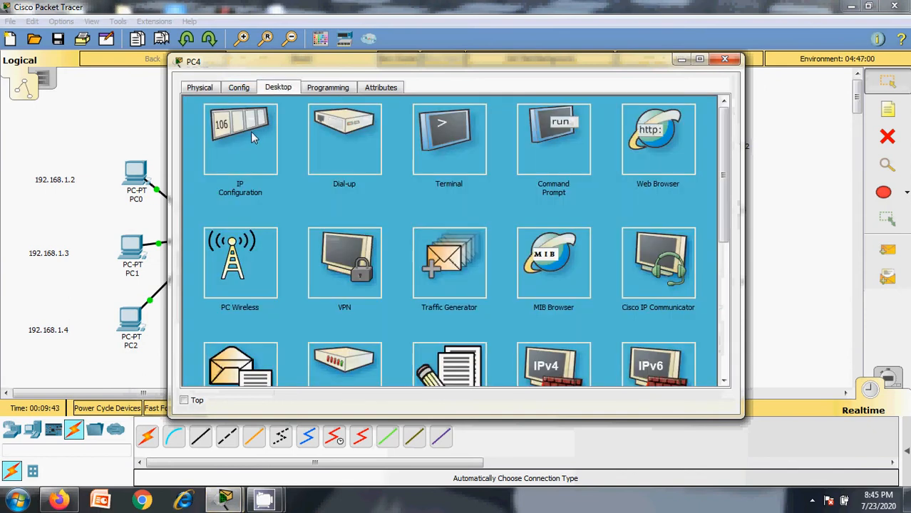
pyautogui.click(253, 137)
pyautogui.click(387, 164)
pyautogui.write('192.168.2.2')
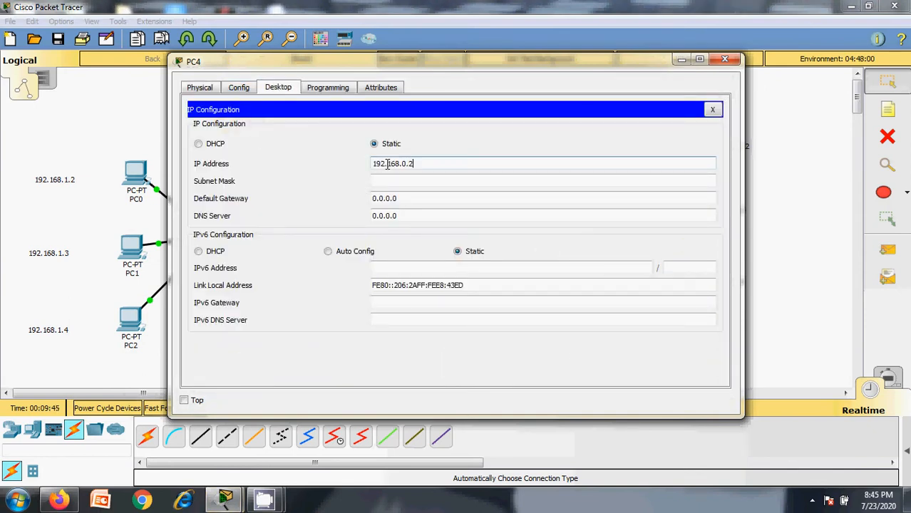
pyautogui.click(388, 177)
pyautogui.click(393, 163)
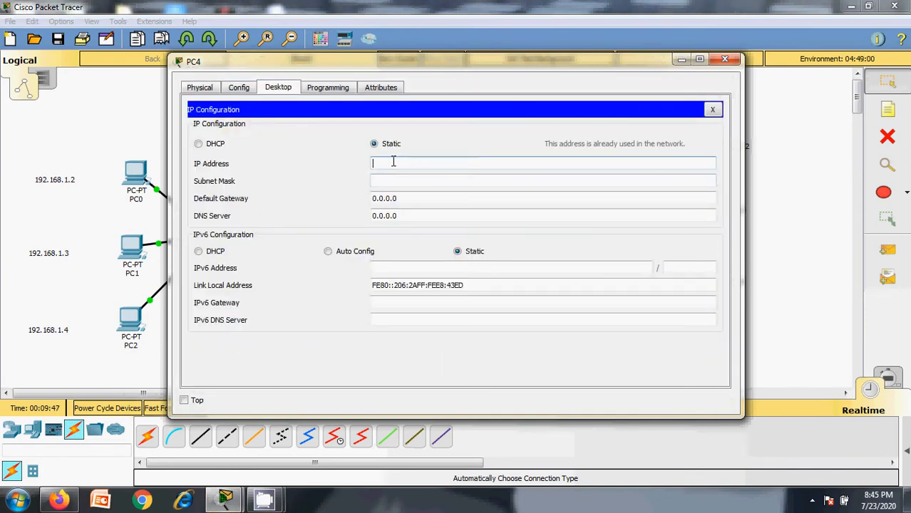
pyautogui.hotkey('ctrl', 'v')
pyautogui.press('Tab')
pyautogui.press('Tab')
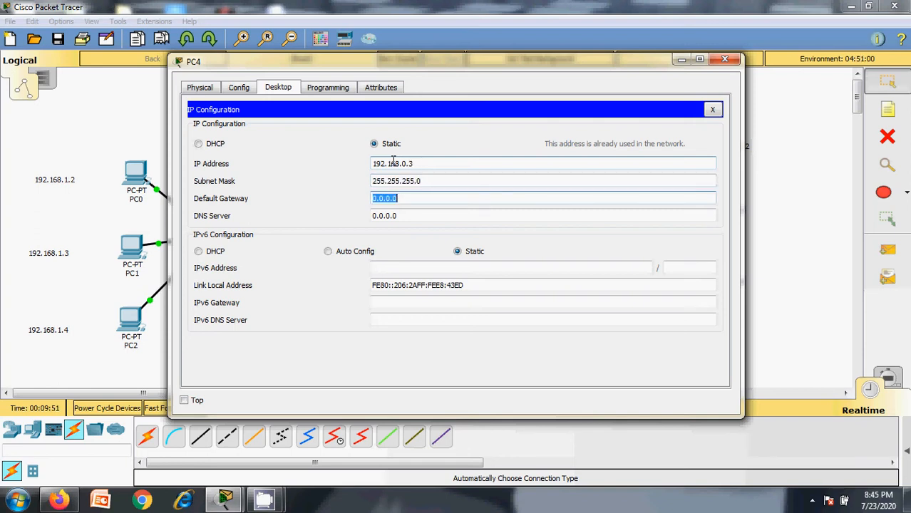
pyautogui.hotkey('ctrl', 'v')
pyautogui.click(724, 60)
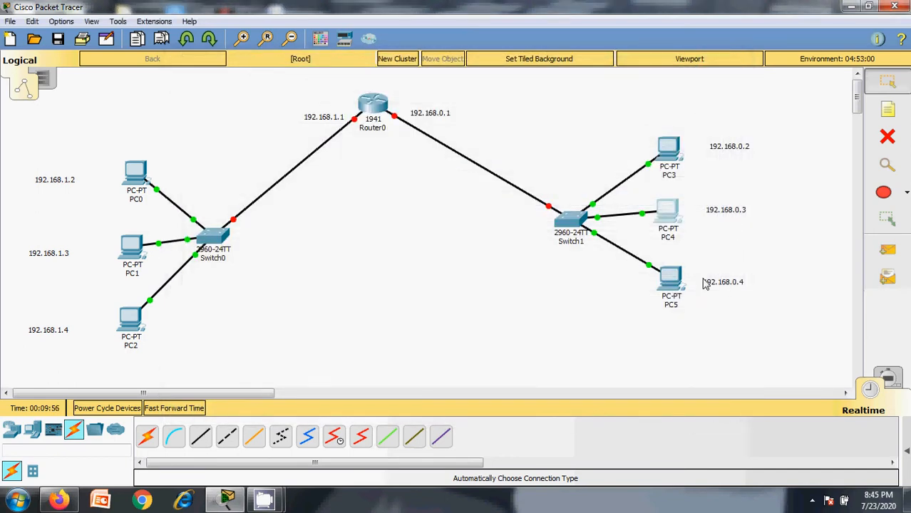
# Give PC5 the static IP address 192.168.0.4 and the default subnet mask 255.255.255.0.
pyautogui.click(671, 282)
pyautogui.click(278, 88)
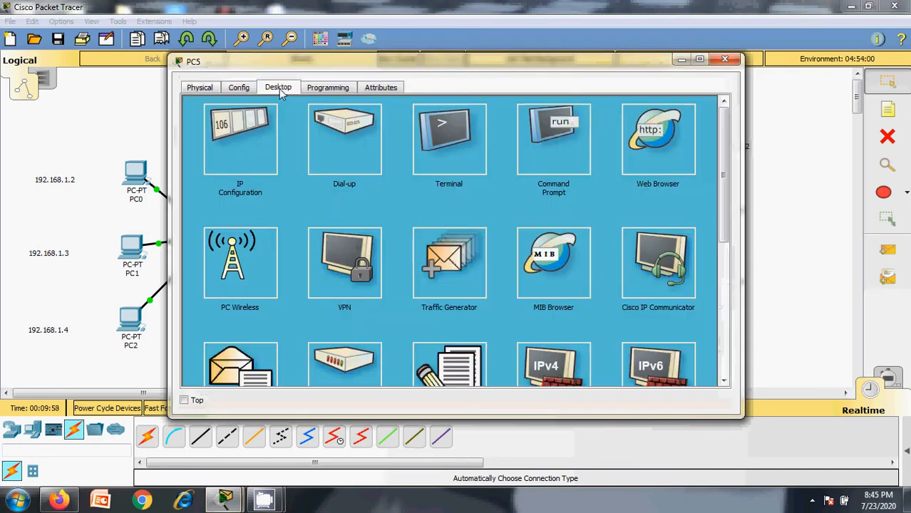
pyautogui.click(249, 139)
pyautogui.click(376, 163)
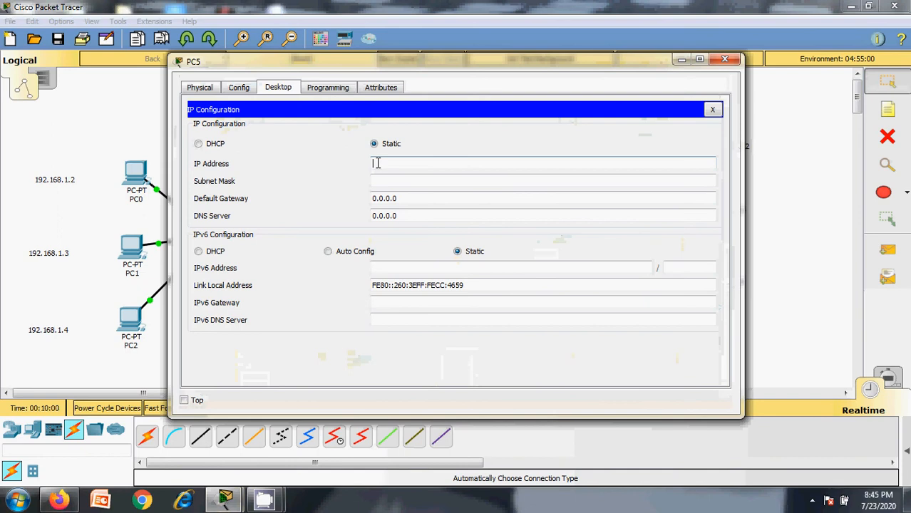
pyautogui.hotkey('ctrl', 'v')
pyautogui.click(378, 183)
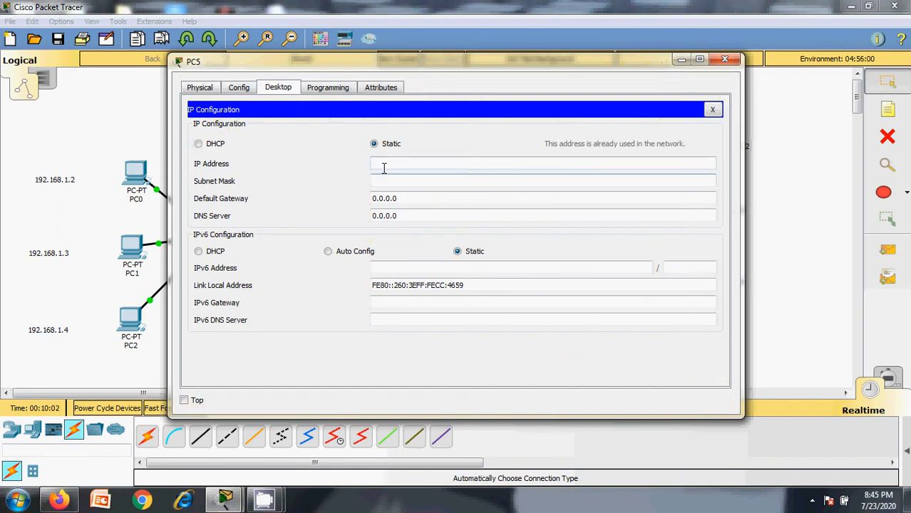
pyautogui.click(384, 166)
pyautogui.hotkey('ctrl', 'v')
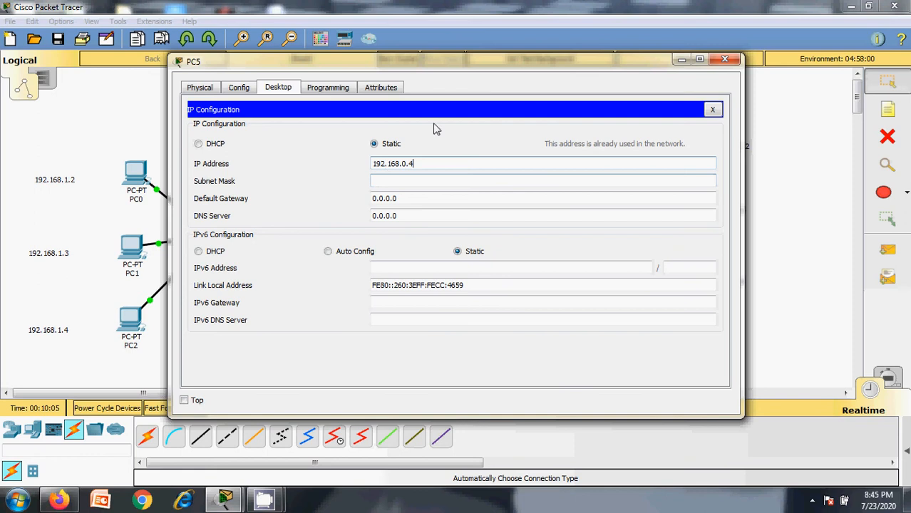
pyautogui.moveTo(454, 63); pyautogui.dragTo(381, 64)
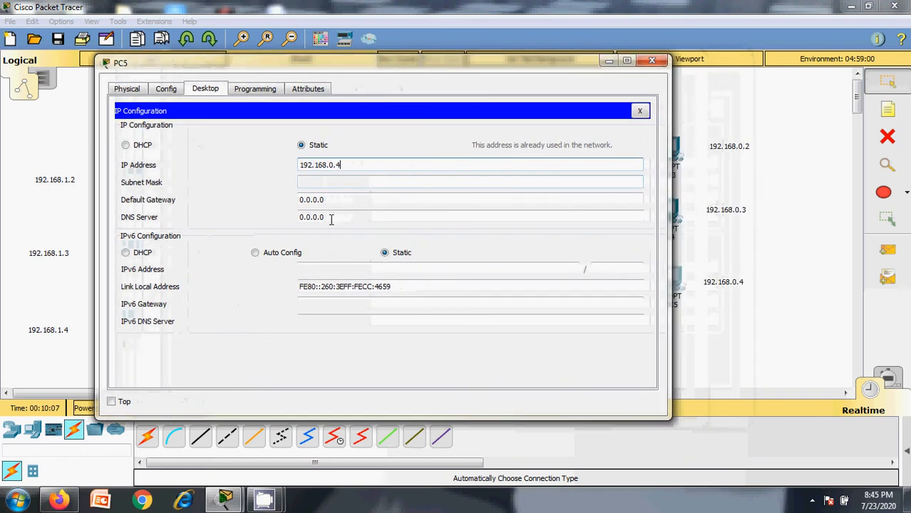
pyautogui.click(307, 183)
# Set PC5's default gateway to 192.168.0.1 and close its configuration window.
pyautogui.click(306, 202)
pyautogui.moveTo(345, 201); pyautogui.dragTo(224, 189)
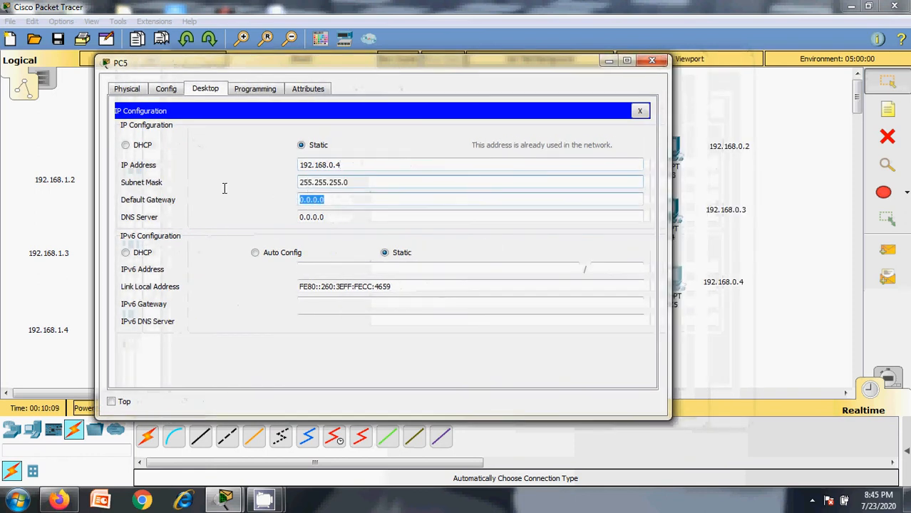
pyautogui.hotkey('ctrl', 'v')
pyautogui.press('BackSpace')
pyautogui.write('1')
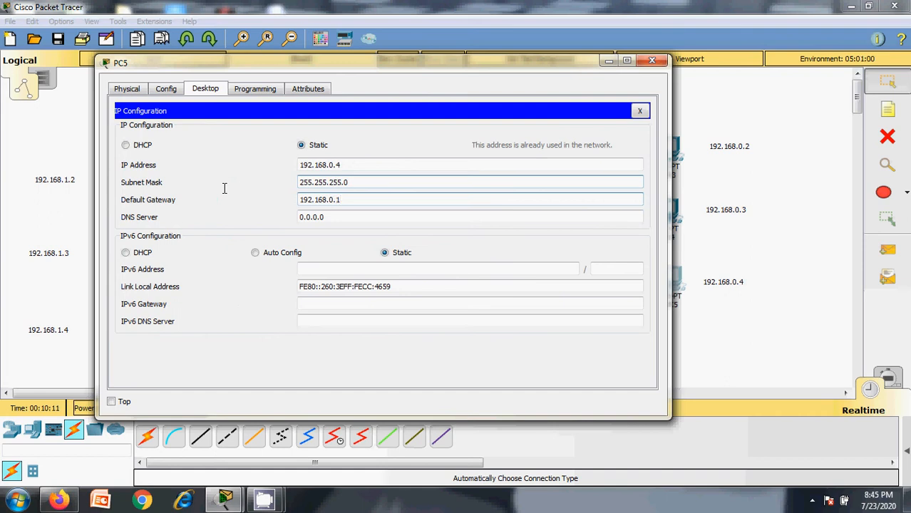
pyautogui.press('Tab')
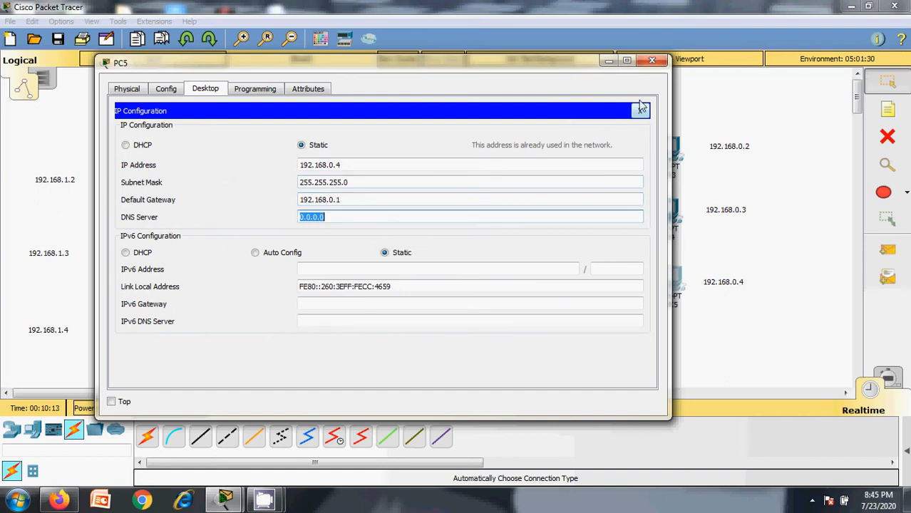
pyautogui.click(652, 60)
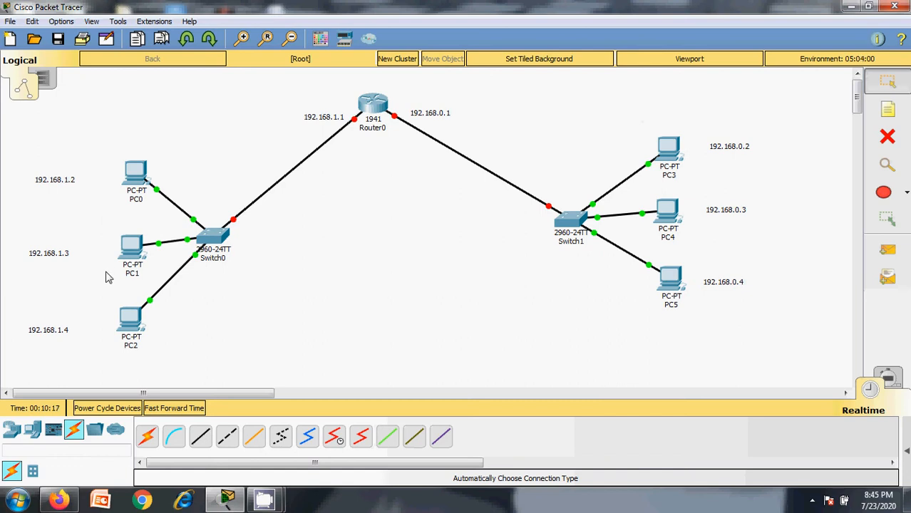
pyautogui.click(375, 107)
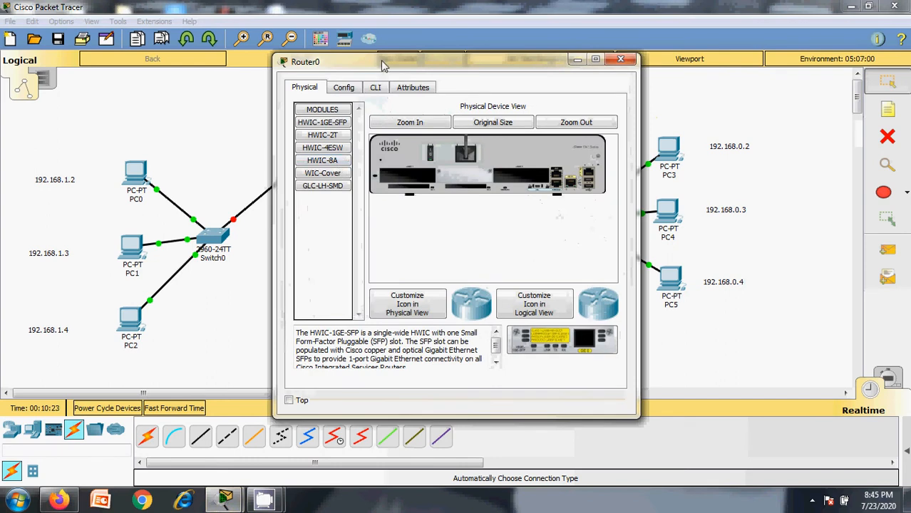
pyautogui.moveTo(382, 63); pyautogui.dragTo(582, 139)
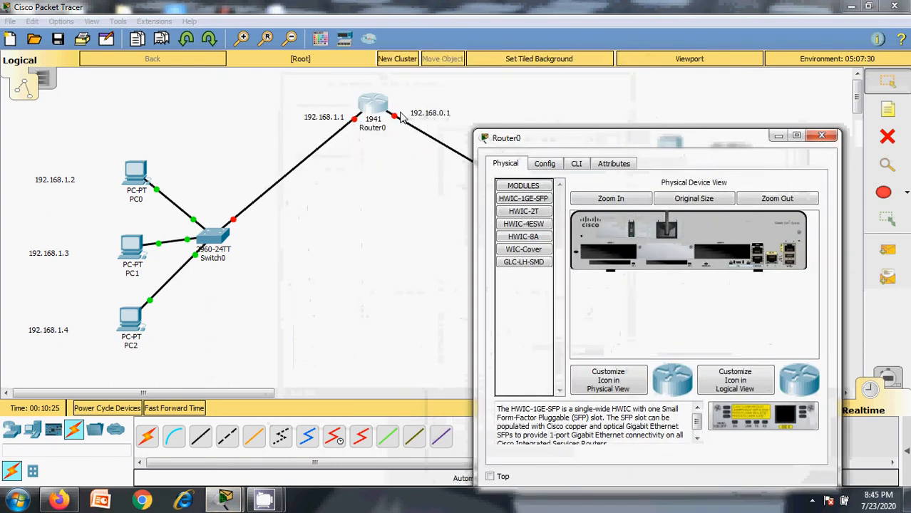
pyautogui.click(543, 163)
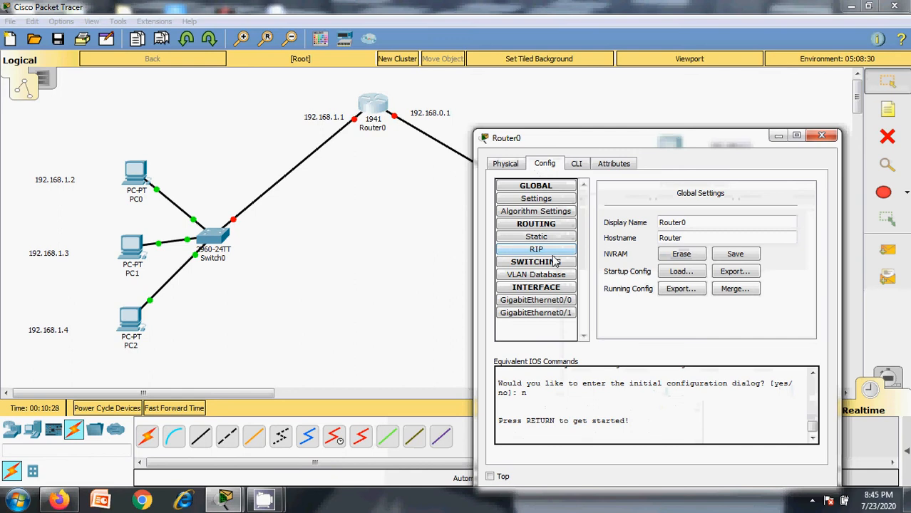
pyautogui.click(546, 305)
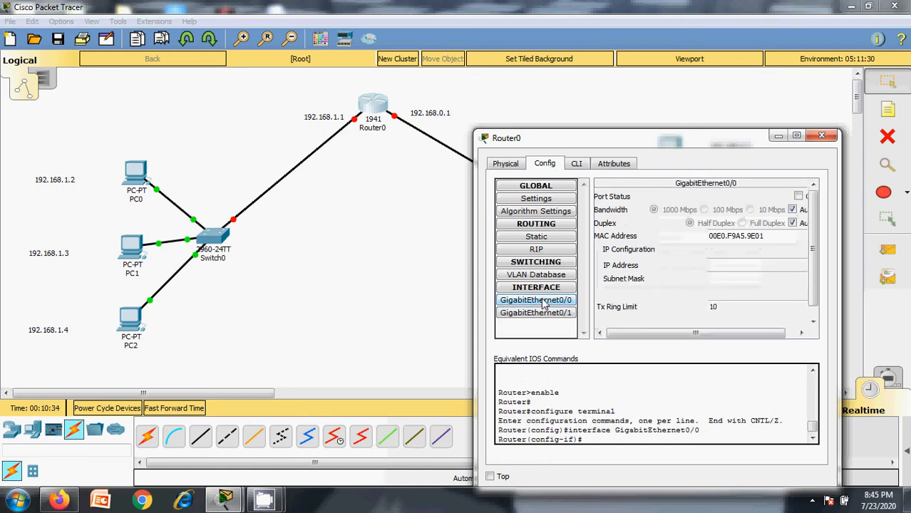
pyautogui.click(746, 265)
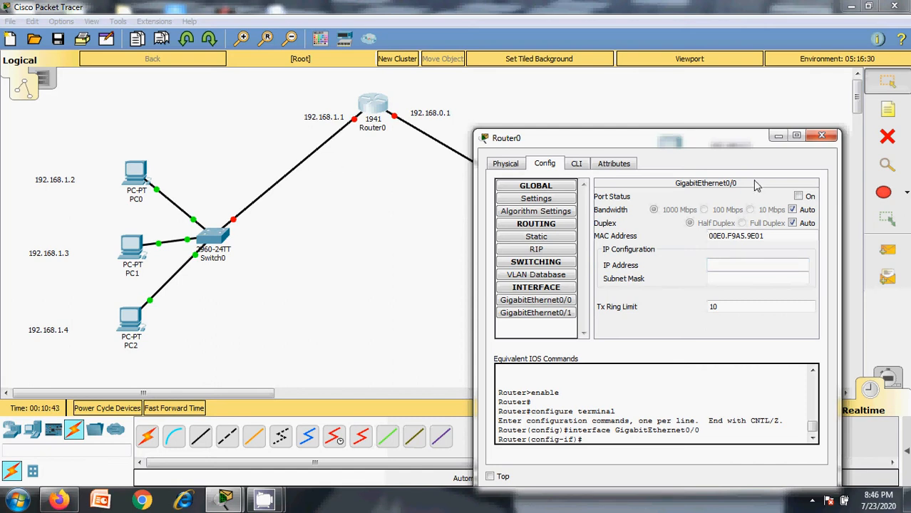
pyautogui.click(542, 303)
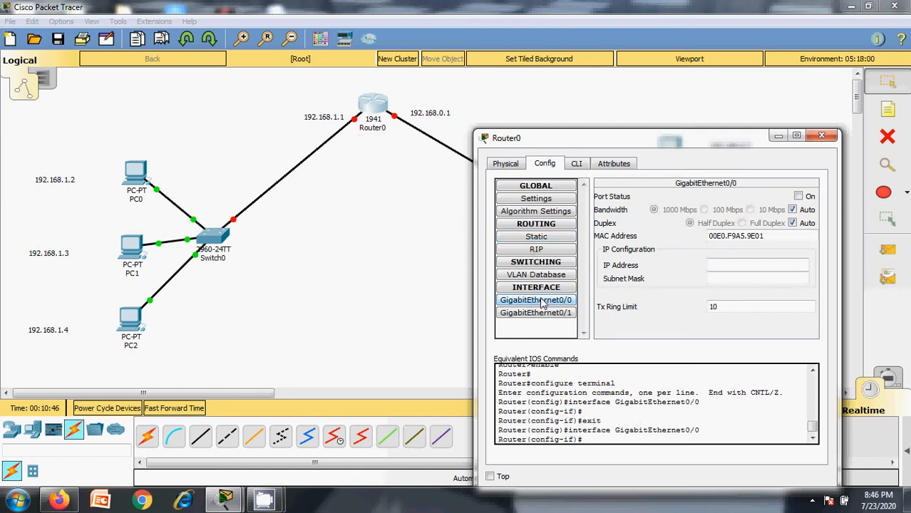
pyautogui.click(821, 135)
# Give Router0's GigabitEthernet0/0 interface the IP address 192.168.1.1 with subnet mask 255.255.255.0, and switch the port on.
pyautogui.click(382, 103)
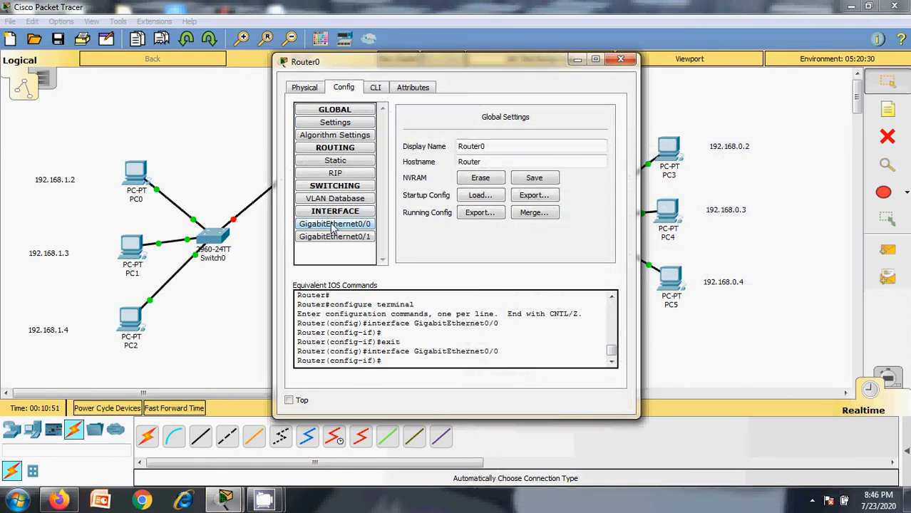
pyautogui.click(333, 225)
pyautogui.moveTo(447, 72); pyautogui.dragTo(675, 90)
pyautogui.click(739, 206)
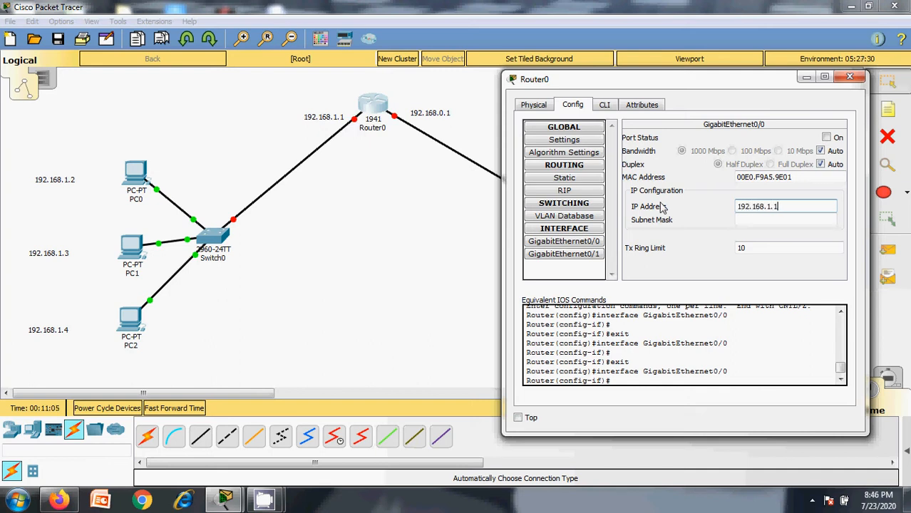
pyautogui.press('Tab')
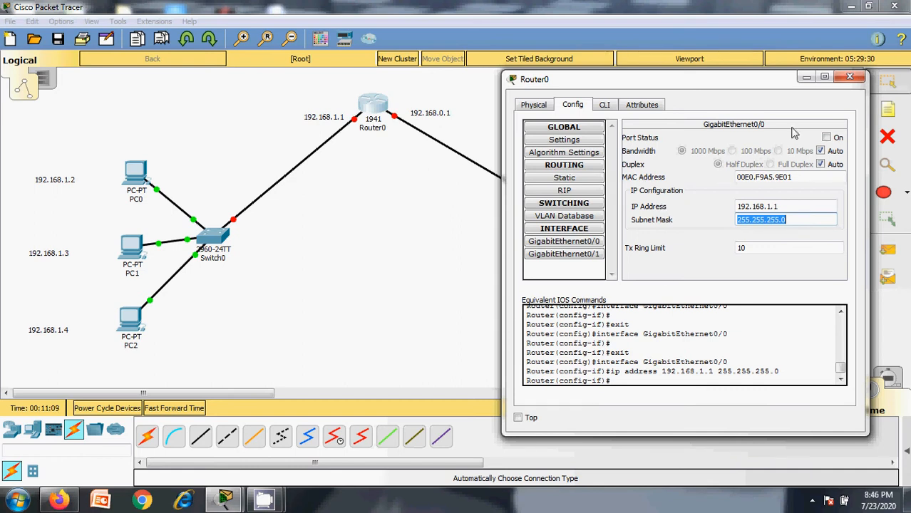
pyautogui.click(827, 137)
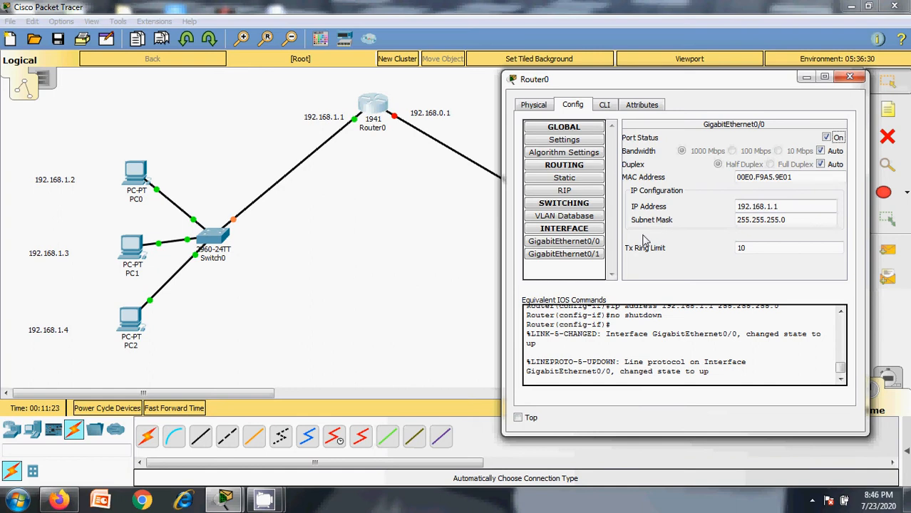
# Give Router0's GigabitEthernet0/1 interface the IP address 192.168.0.1 with subnet mask 255.255.255.0, switch the port on and close the configuration window.
pyautogui.click(547, 255)
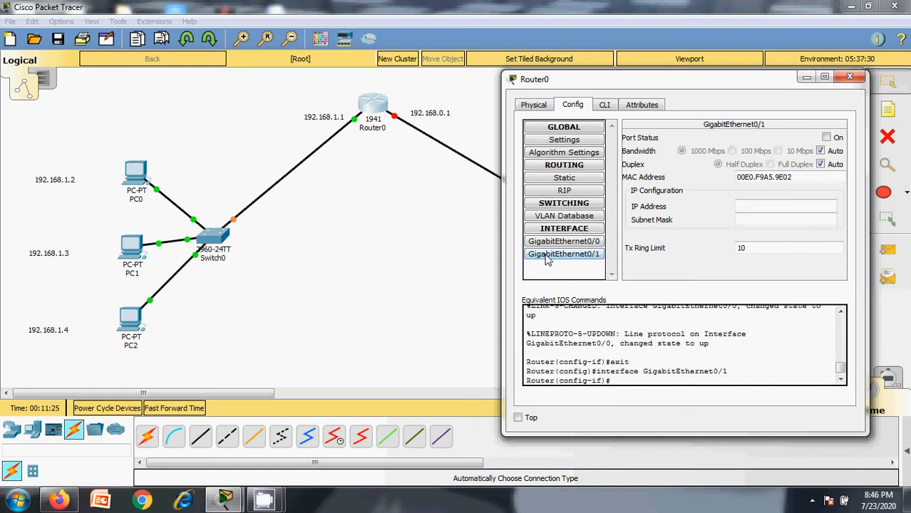
pyautogui.moveTo(604, 84); pyautogui.dragTo(507, 179)
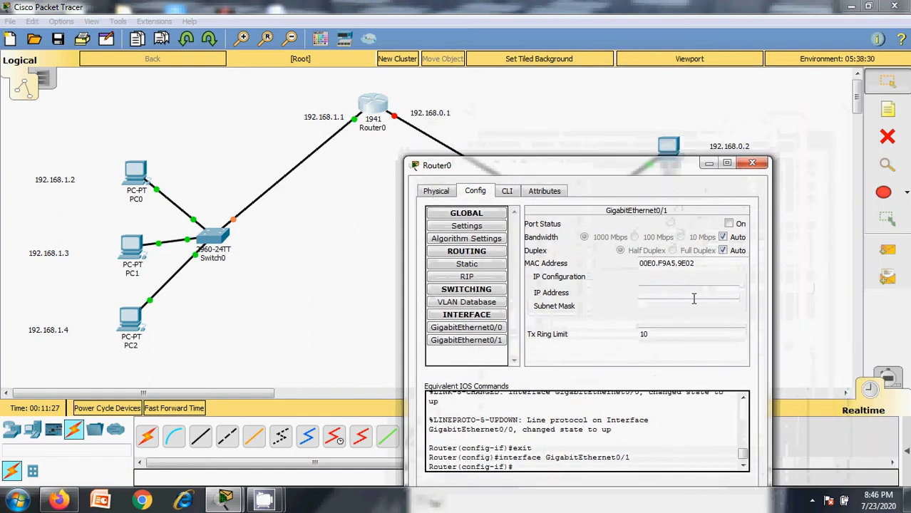
pyautogui.click(690, 294)
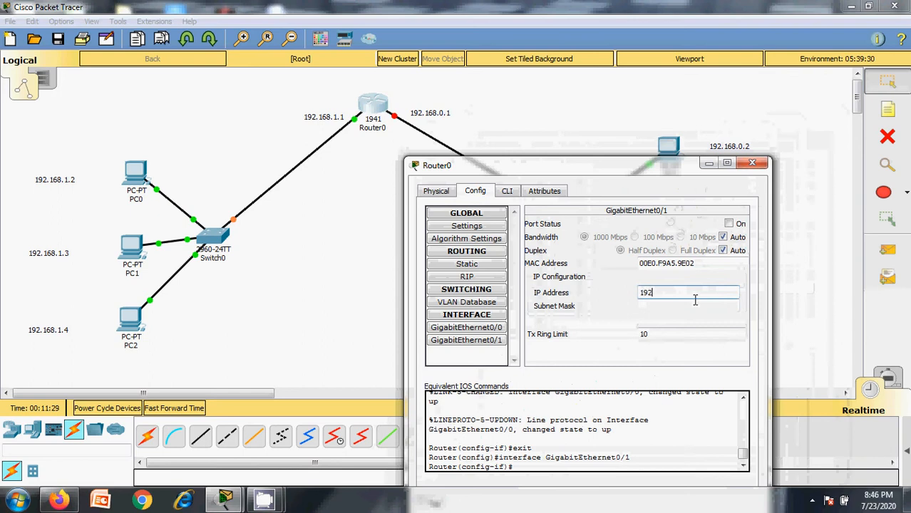
pyautogui.write('192.168.0.1')
pyautogui.press('Tab')
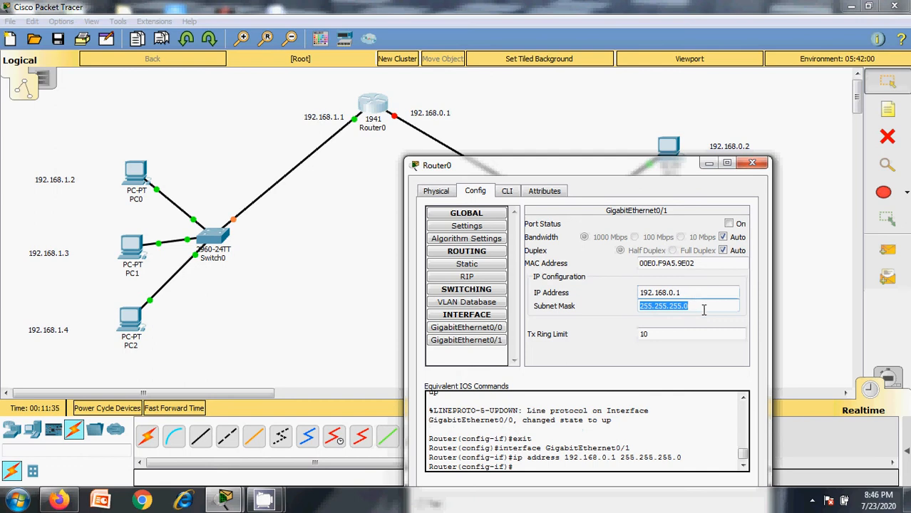
pyautogui.click(730, 224)
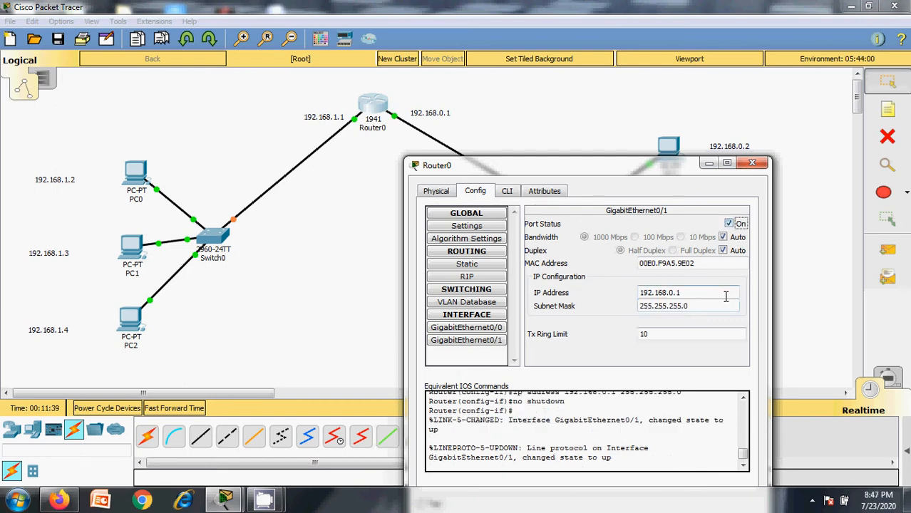
pyautogui.click(752, 163)
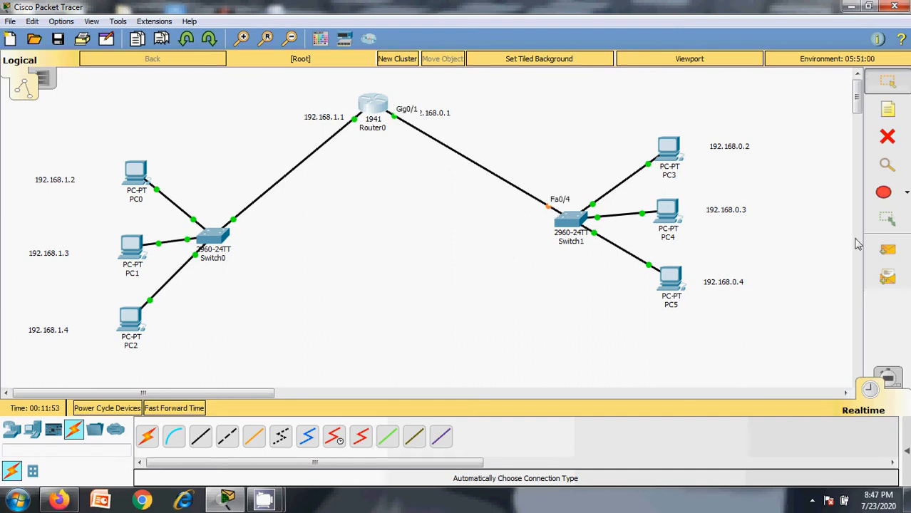
# Change the workspace to simulation mode and move Switch1 inward, closer beneath Router0.
pyautogui.click(887, 249)
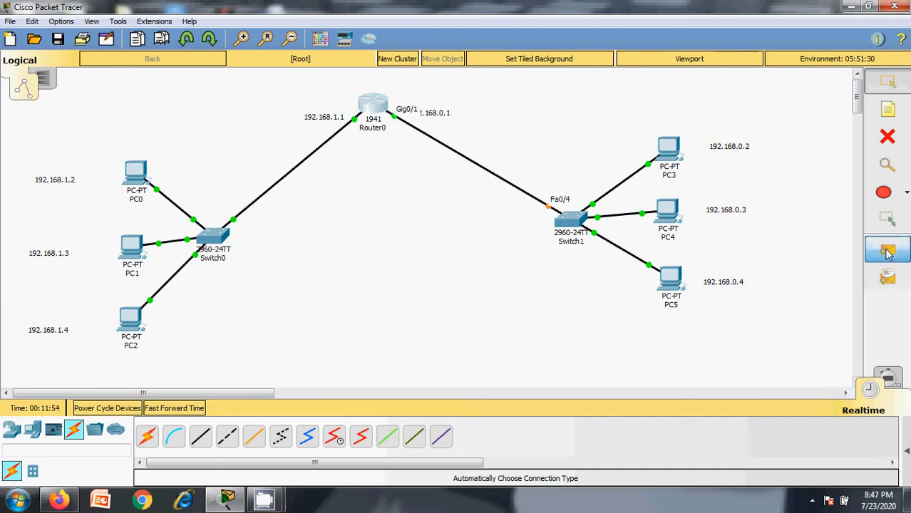
pyautogui.click(93, 22)
pyautogui.click(128, 98)
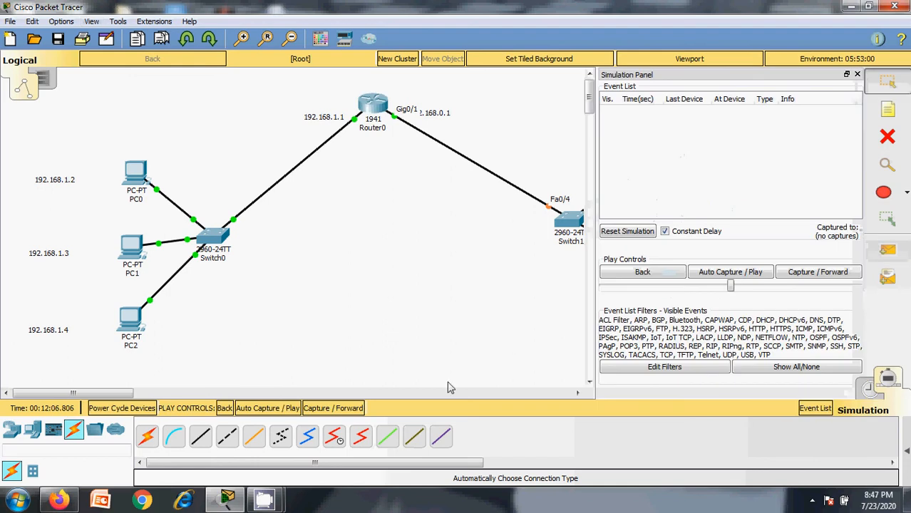
pyautogui.moveTo(62, 393); pyautogui.dragTo(121, 395)
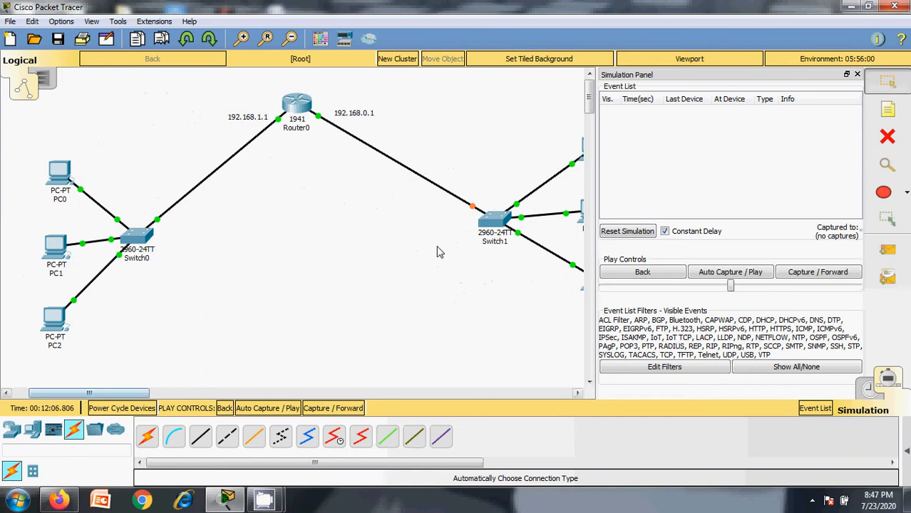
pyautogui.moveTo(501, 222); pyautogui.dragTo(426, 246)
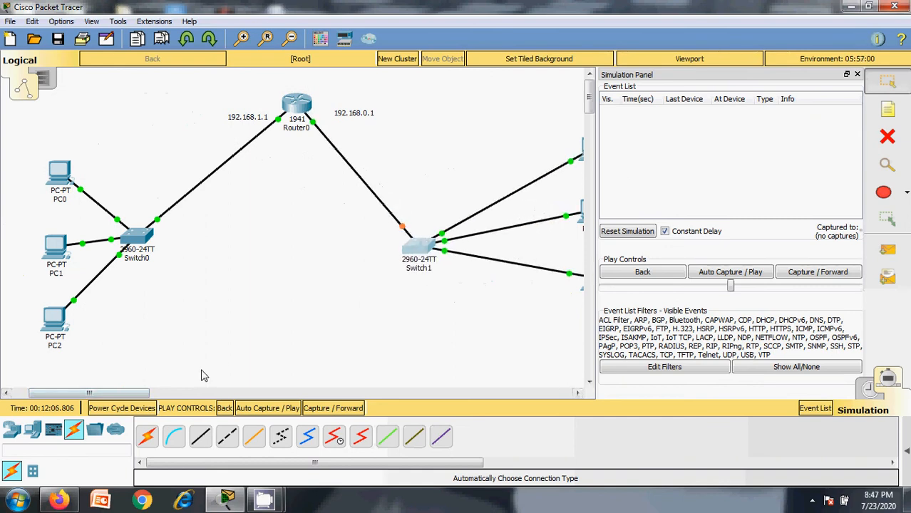
# Clear all visible event types from the simulation filters and enable only ICMP.
pyautogui.click(593, 183)
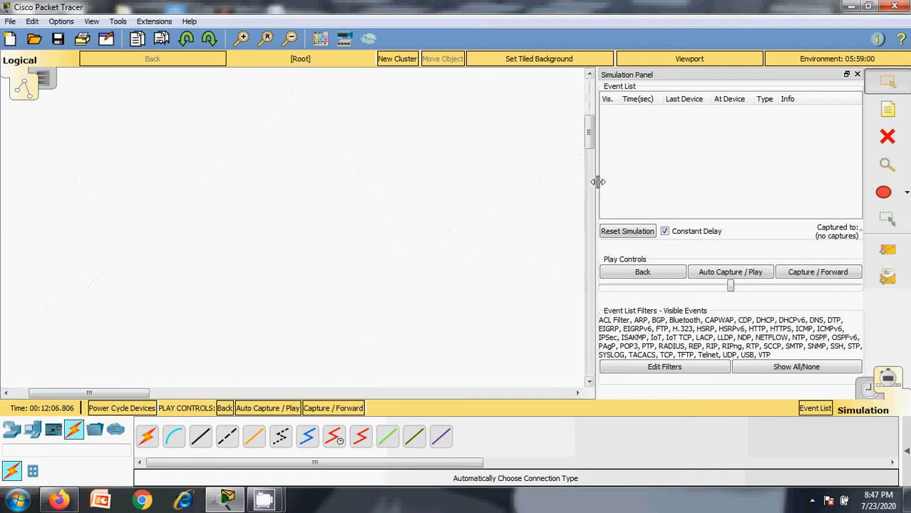
pyautogui.moveTo(597, 183); pyautogui.dragTo(635, 189)
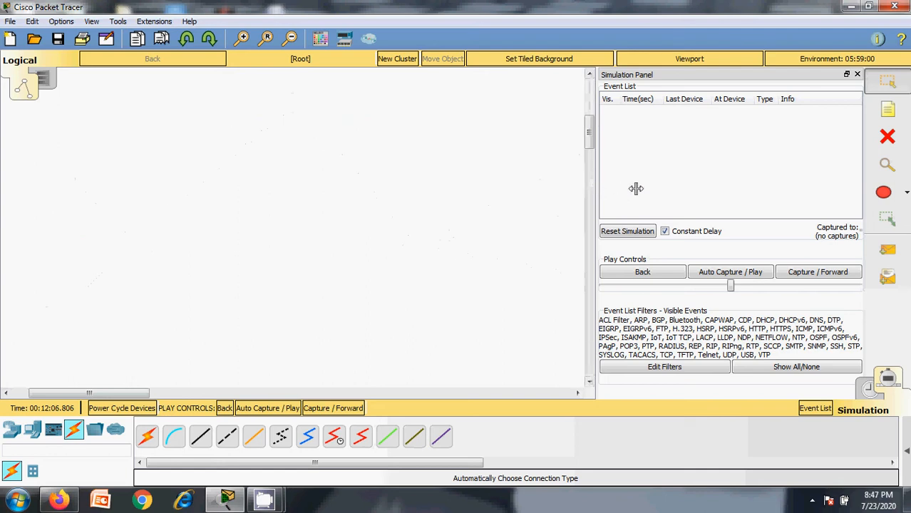
pyautogui.click(766, 367)
pyautogui.click(670, 356)
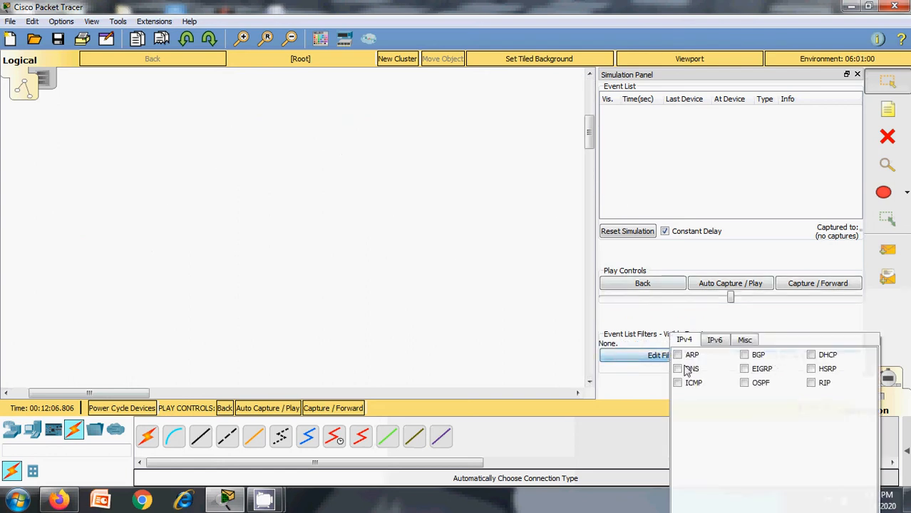
pyautogui.click(677, 383)
pyautogui.click(630, 386)
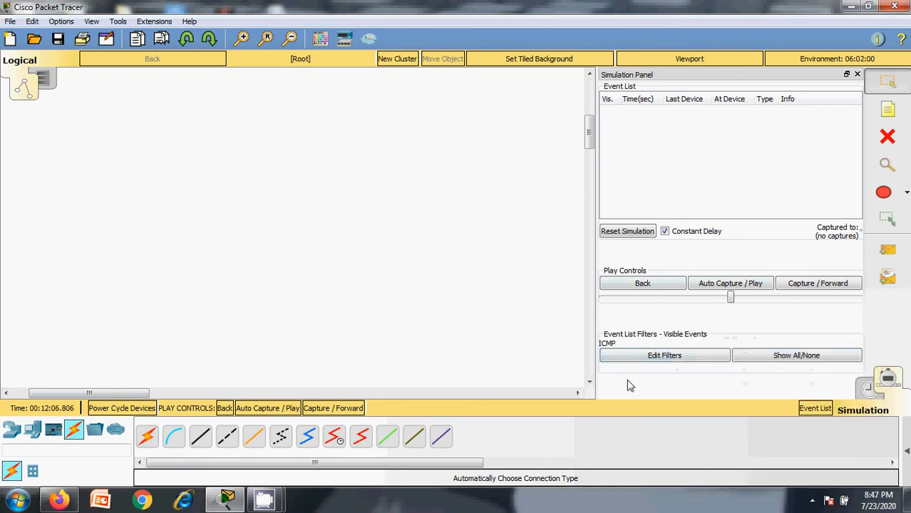
# Narrow the simulation panel to widen the workspace, and move Switch1 and Switch0 closer together below Router0.
pyautogui.click(593, 255)
pyautogui.moveTo(597, 253); pyautogui.dragTo(675, 253)
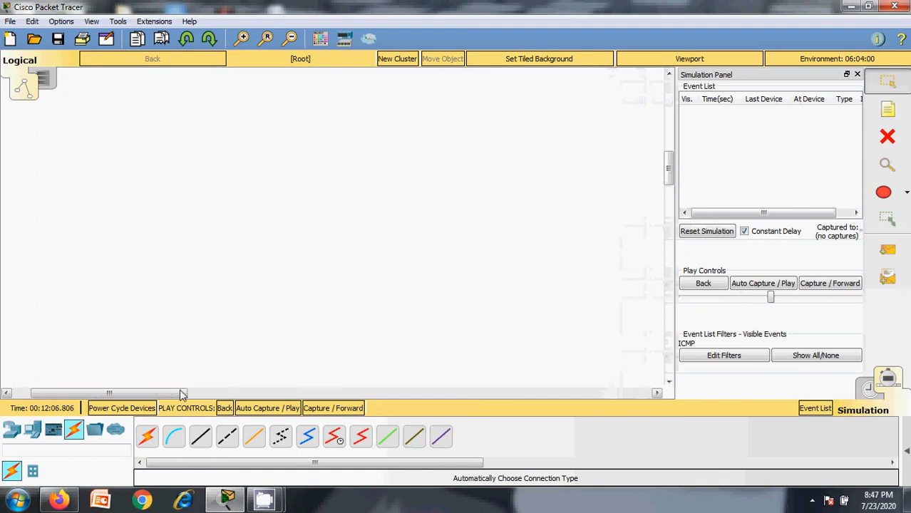
pyautogui.moveTo(182, 393)
pyautogui.mouseDown()
pyautogui.moveTo(84, 384)
pyautogui.moveTo(342, 388)
pyautogui.moveTo(97, 392)
pyautogui.moveTo(184, 393)
pyautogui.mouseUp()
pyautogui.scroll(3, 365, 350)
pyautogui.moveTo(370, 251); pyautogui.dragTo(342, 248)
pyautogui.moveTo(79, 241); pyautogui.dragTo(149, 247)
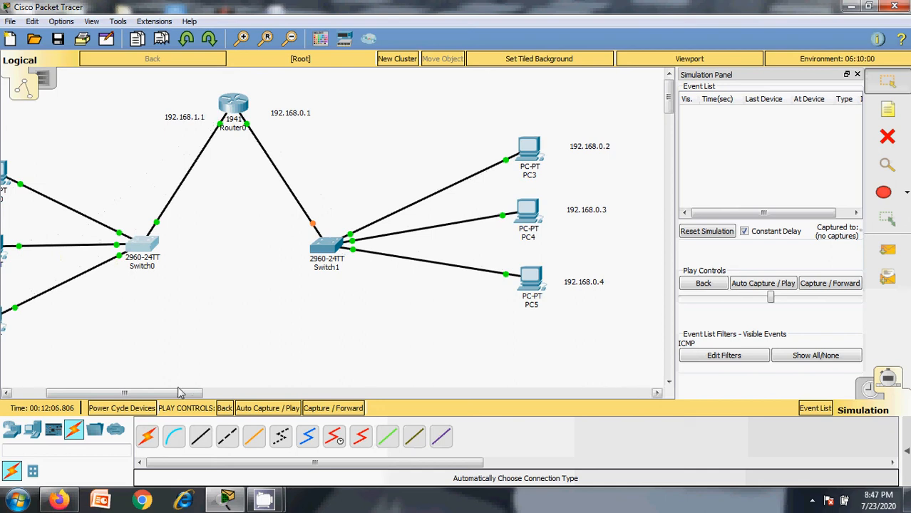
pyautogui.moveTo(178, 393); pyautogui.dragTo(159, 395)
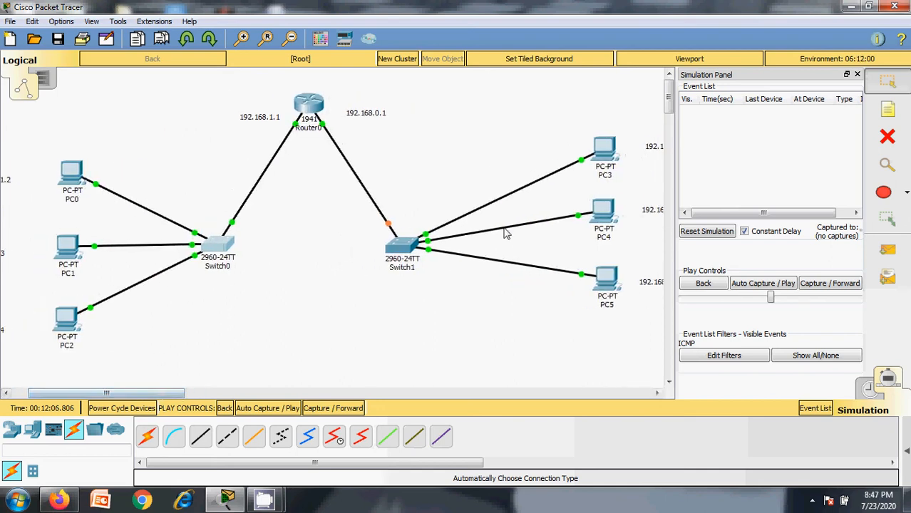
# Add a simple PDU from PC2 to PC3 and advance the simulation event by event until the packet reaches Router0.
pyautogui.click(887, 250)
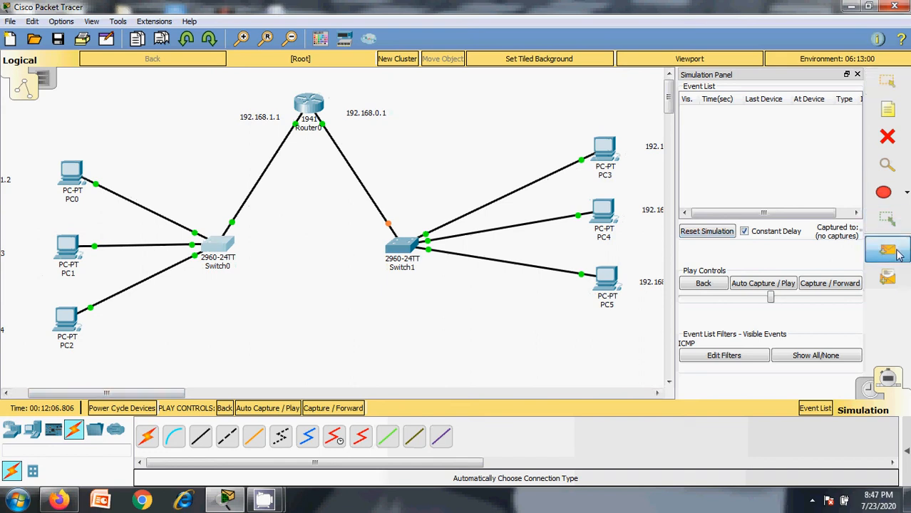
pyautogui.click(64, 316)
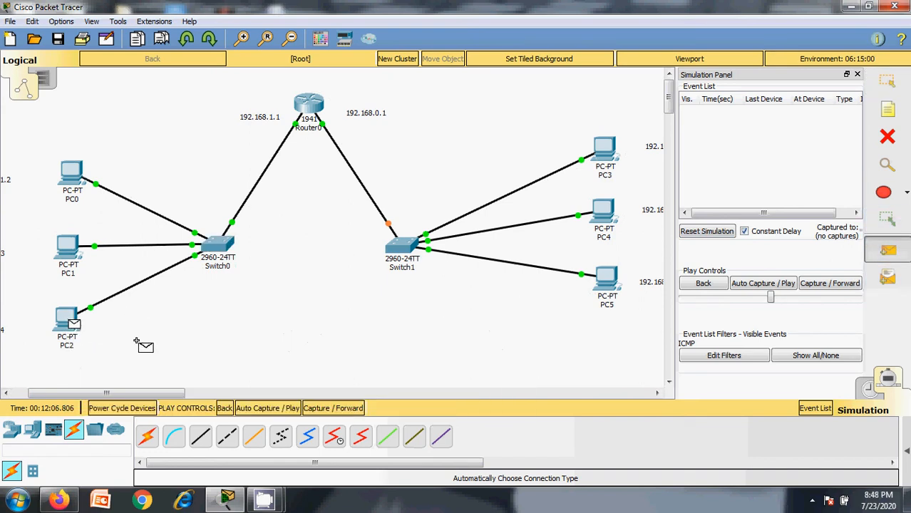
pyautogui.click(610, 148)
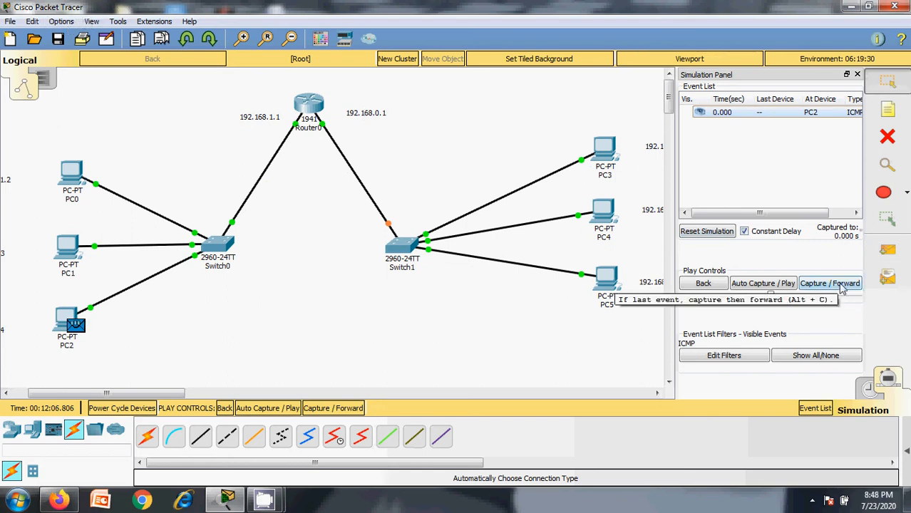
pyautogui.click(841, 284)
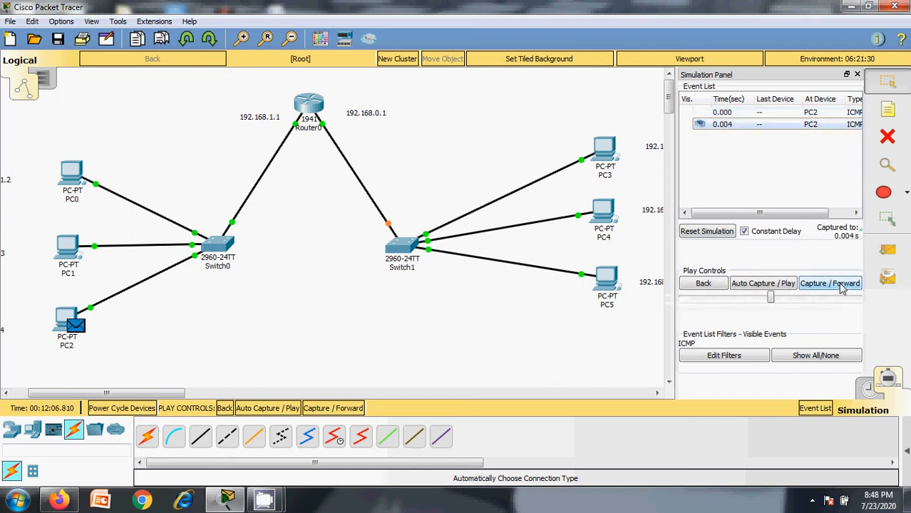
pyautogui.click(841, 285)
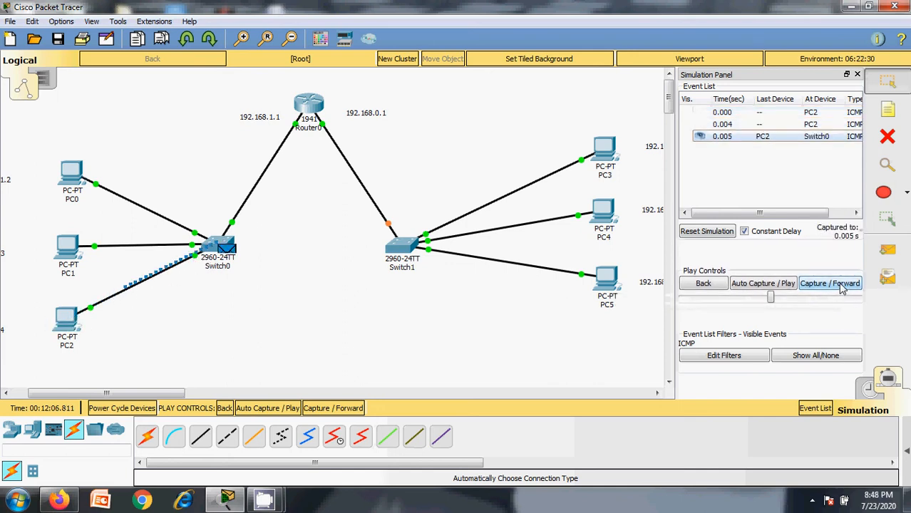
pyautogui.click(841, 285)
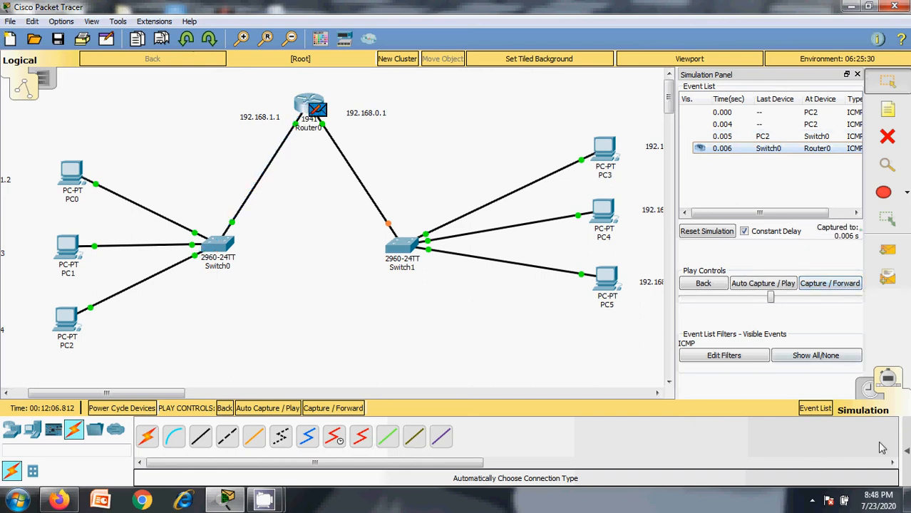
# Delete the current PDU scenario, and simulate a simple PDU from PC1 to PC4 event by event up to Router0.
pyautogui.click(906, 448)
pyautogui.click(563, 454)
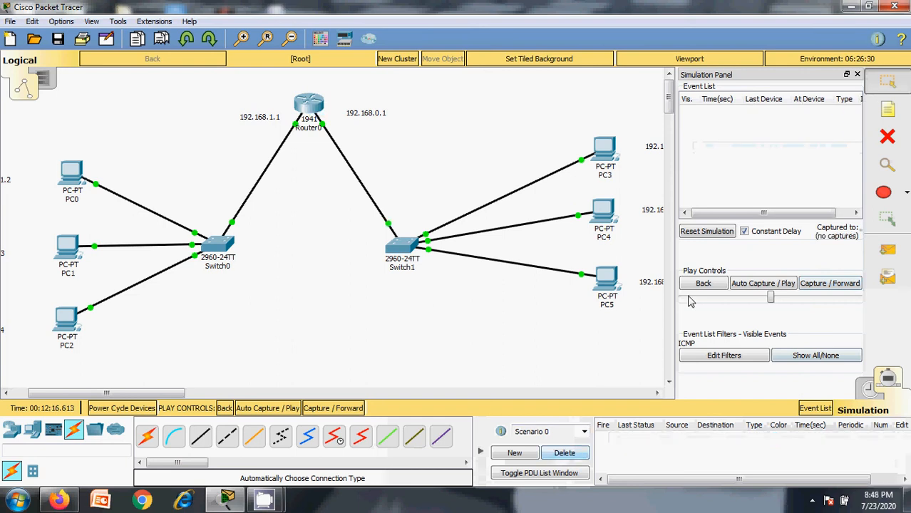
pyautogui.click(888, 250)
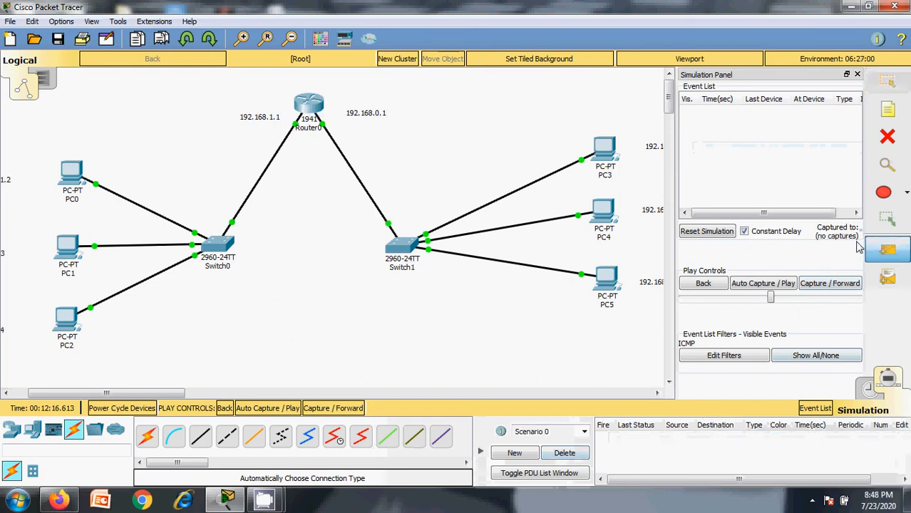
pyautogui.click(68, 239)
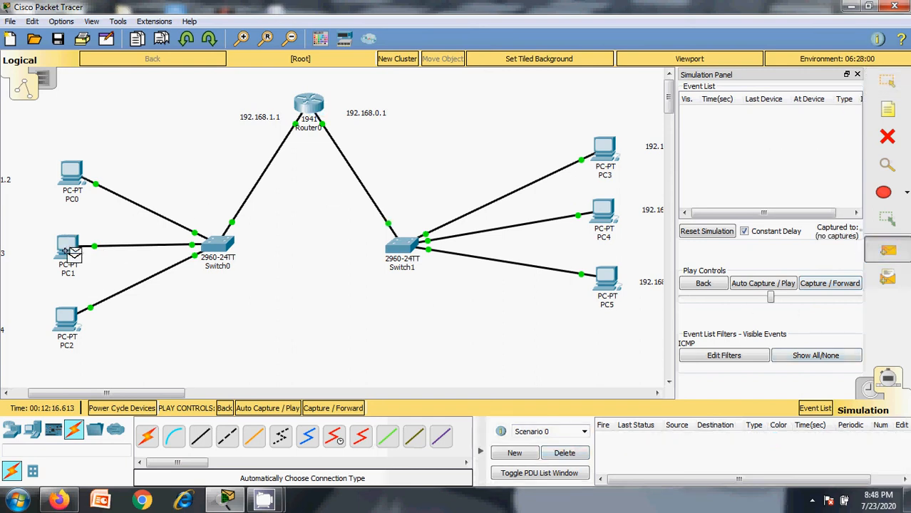
pyautogui.click(602, 226)
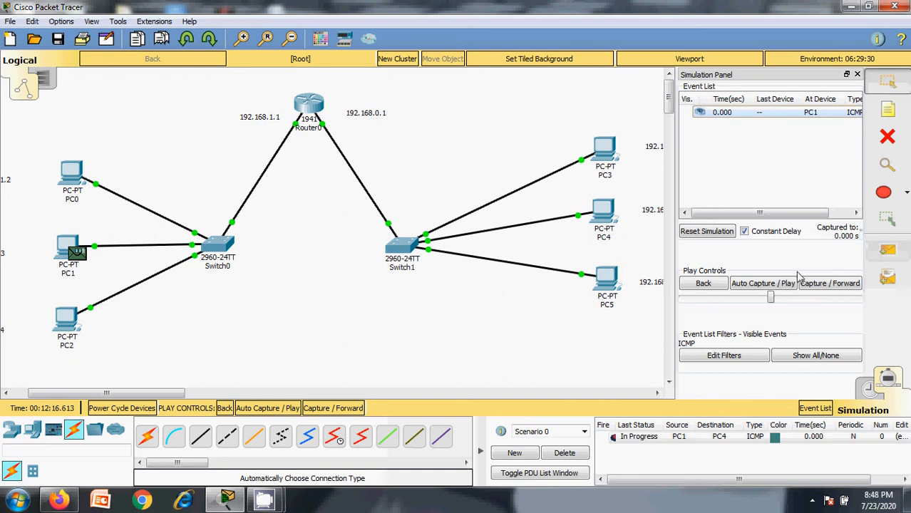
pyautogui.click(822, 284)
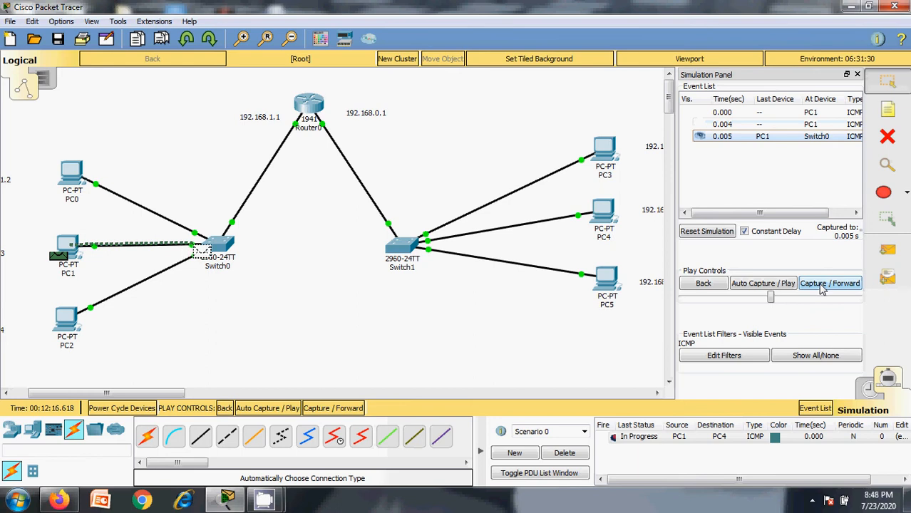
pyautogui.click(822, 284)
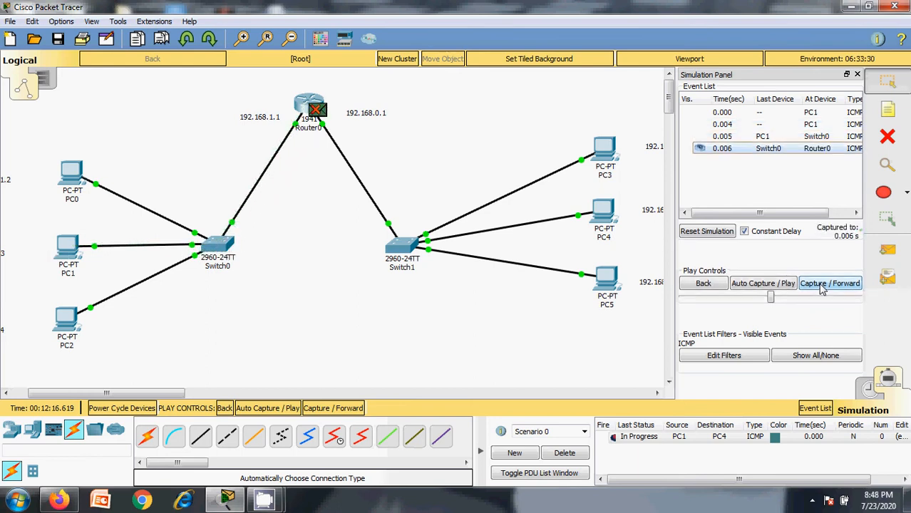
# Delete the PC1-to-PC4 scenario, and simulate a simple PDU from PC4 to PC0, capturing forward event by event.
pyautogui.click(572, 453)
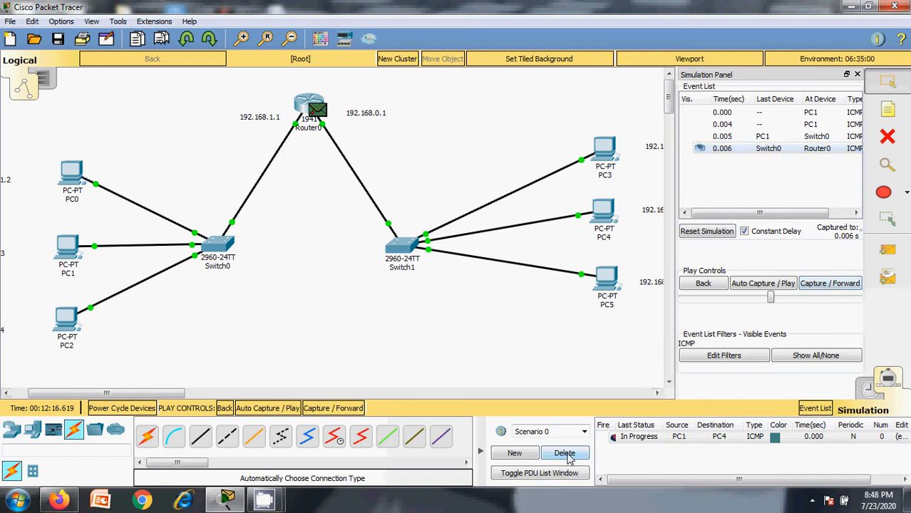
pyautogui.click(887, 249)
pyautogui.click(606, 214)
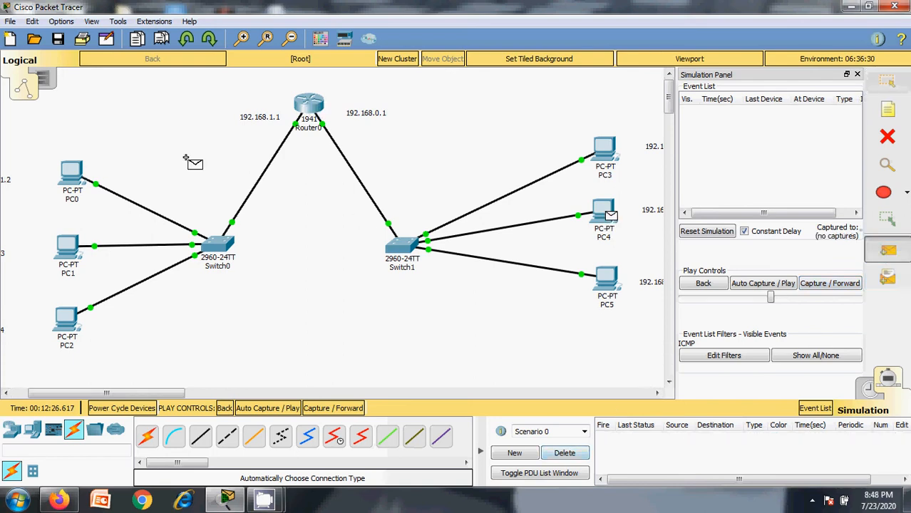
pyautogui.click(75, 173)
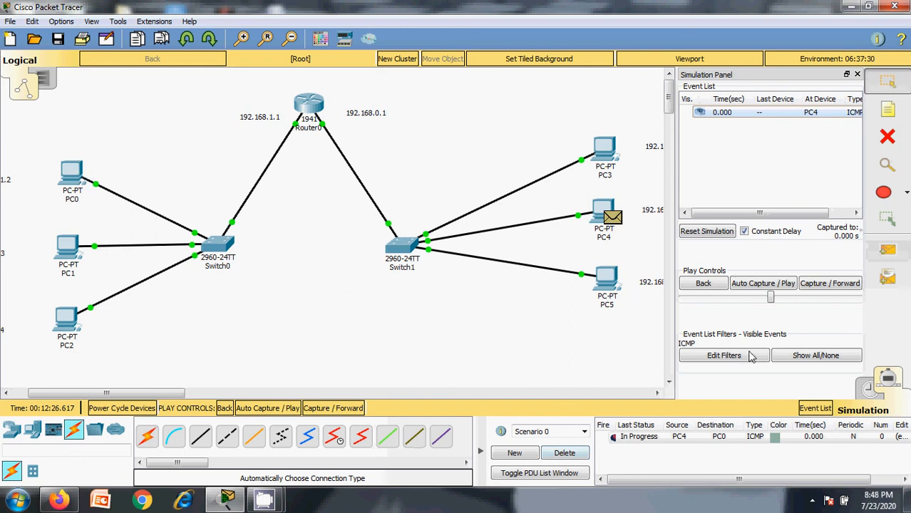
pyautogui.click(823, 285)
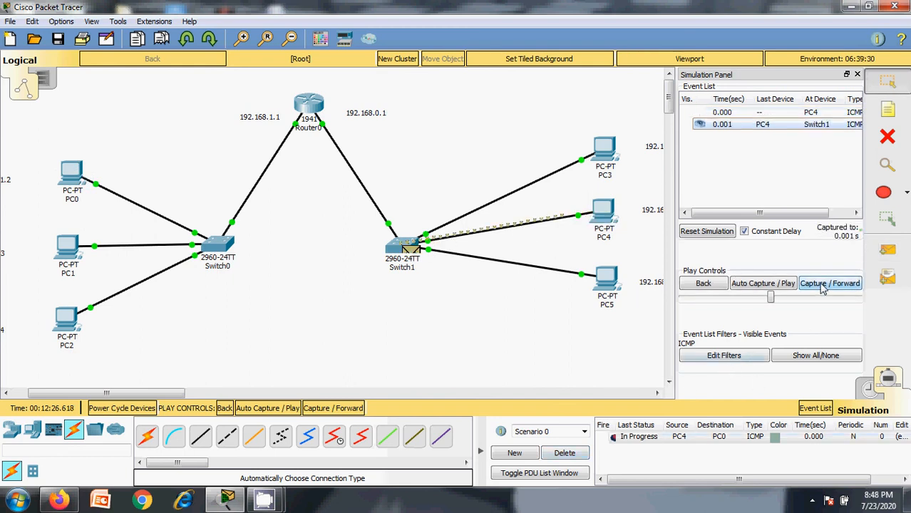
pyautogui.click(824, 285)
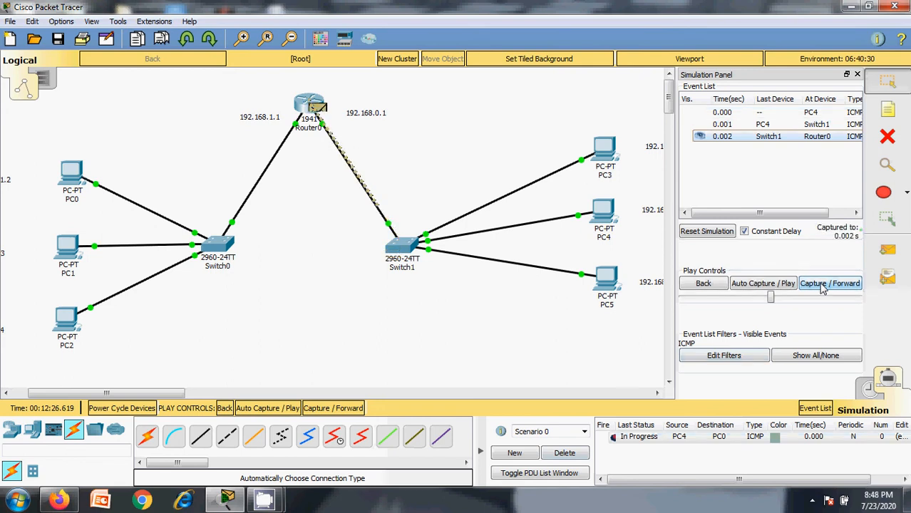
pyautogui.click(822, 285)
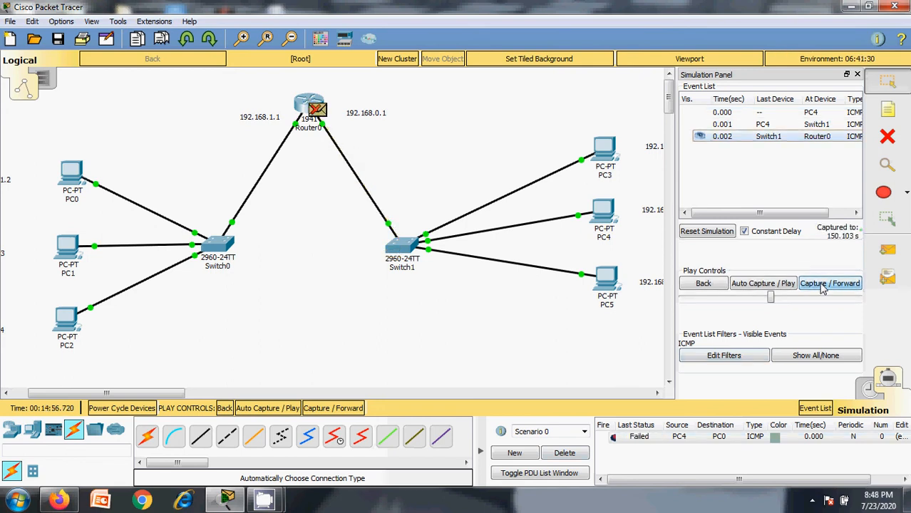
# Delete the PC4-to-PC0 scenario, and add a simple PDU from PC5 to PC1.
pyautogui.click(561, 453)
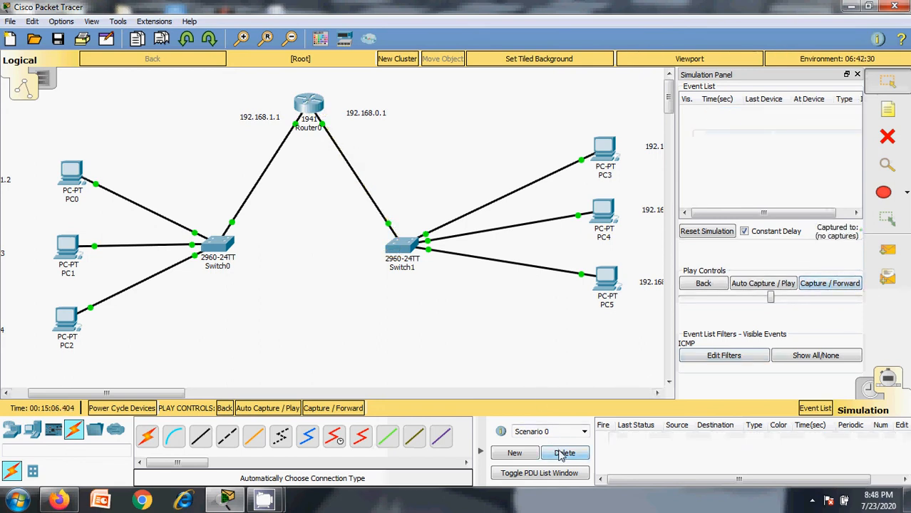
pyautogui.click(884, 258)
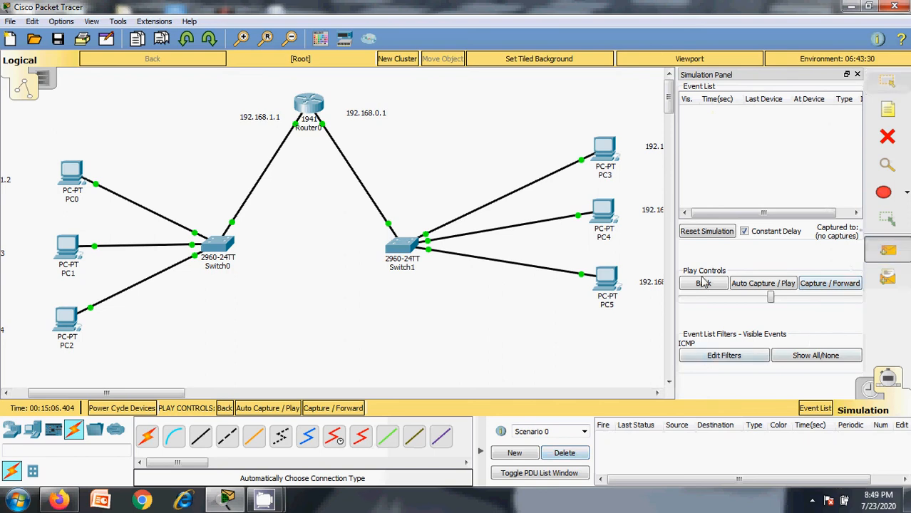
pyautogui.click(607, 280)
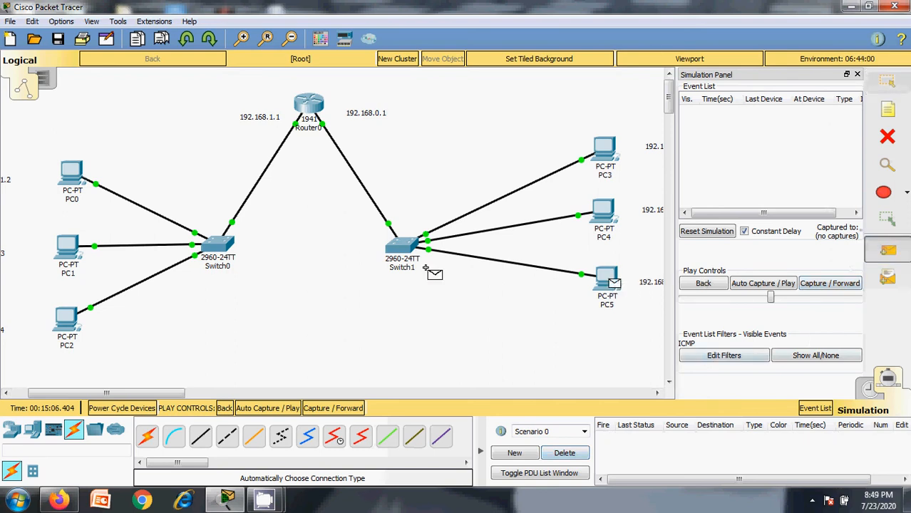
pyautogui.click(68, 249)
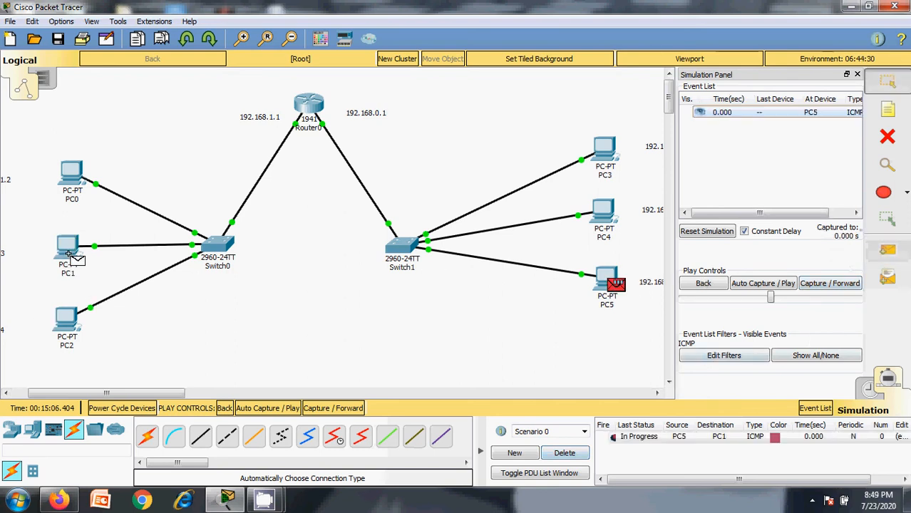
# Advance the simulation event by event until the PC5 packet passes through Router0 and reaches PC1.
pyautogui.click(844, 286)
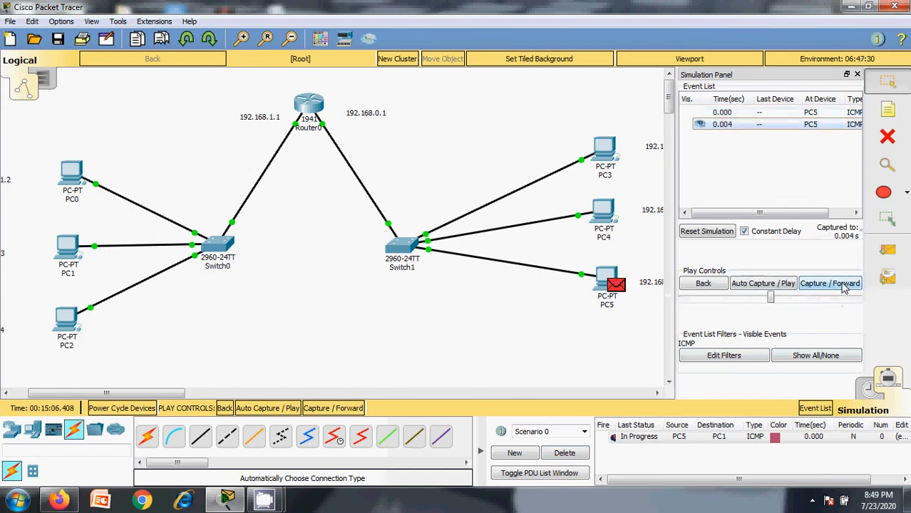
pyautogui.click(844, 283)
pyautogui.click(843, 284)
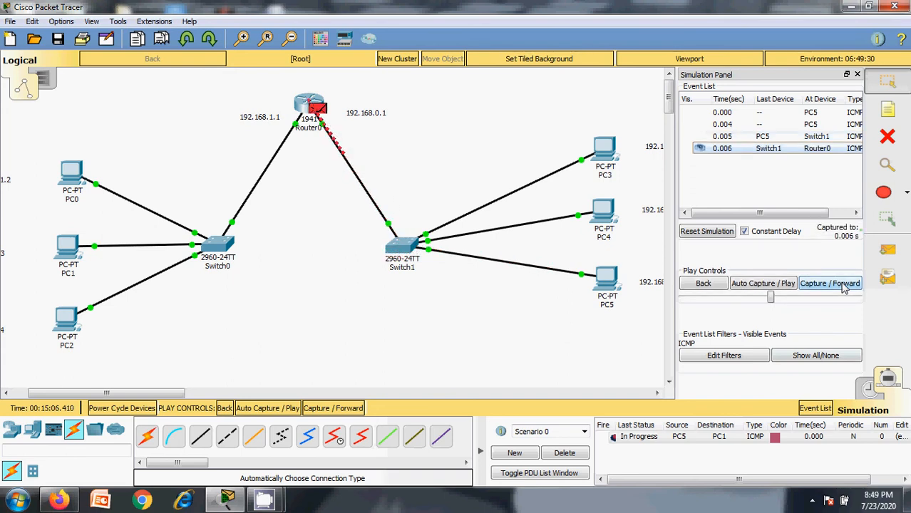
pyautogui.click(844, 283)
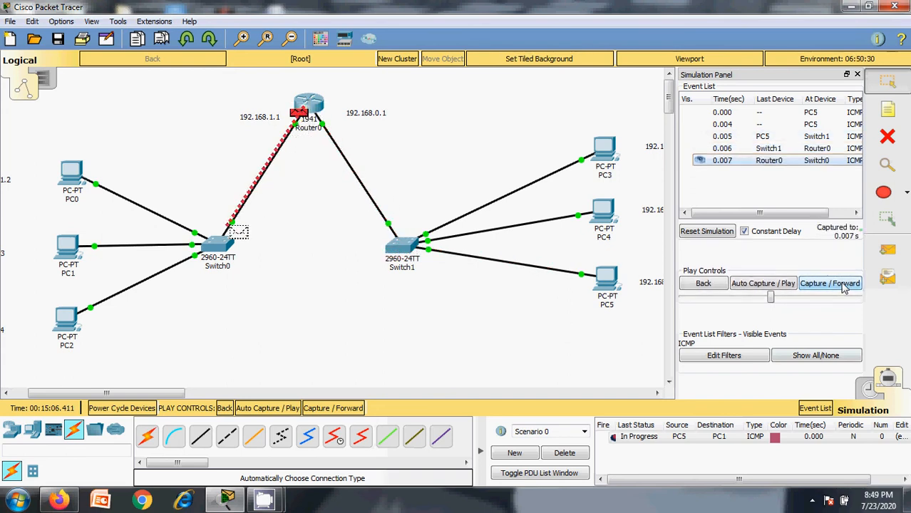
pyautogui.click(843, 284)
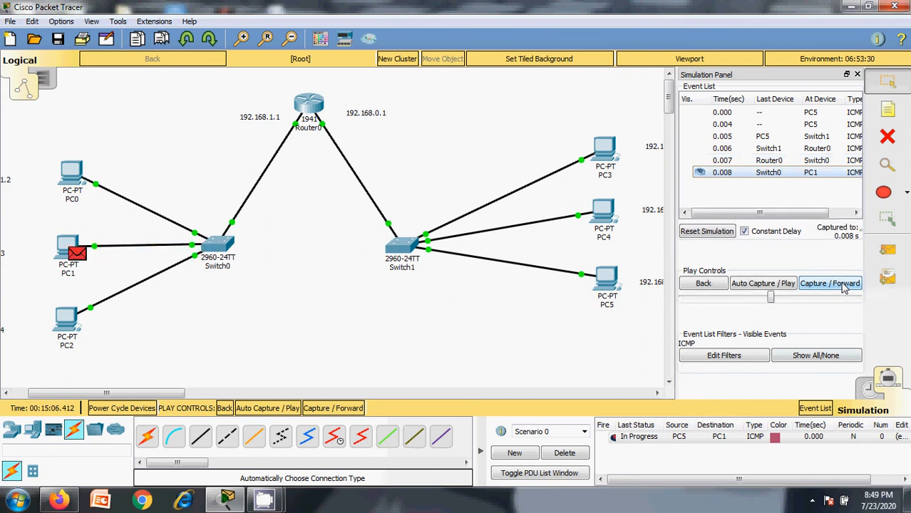
# Capture forward through the reply events until PC1's response returns to PC5.
pyautogui.click(844, 284)
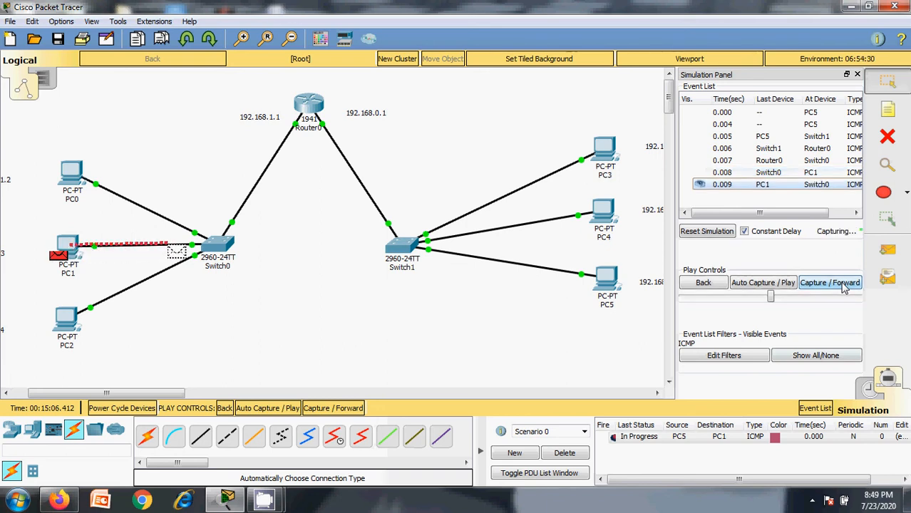
pyautogui.click(843, 284)
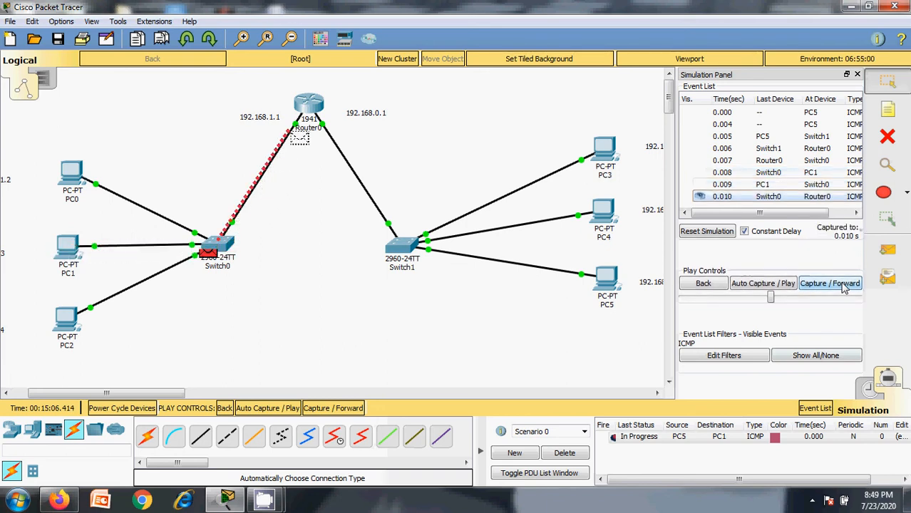
pyautogui.click(844, 284)
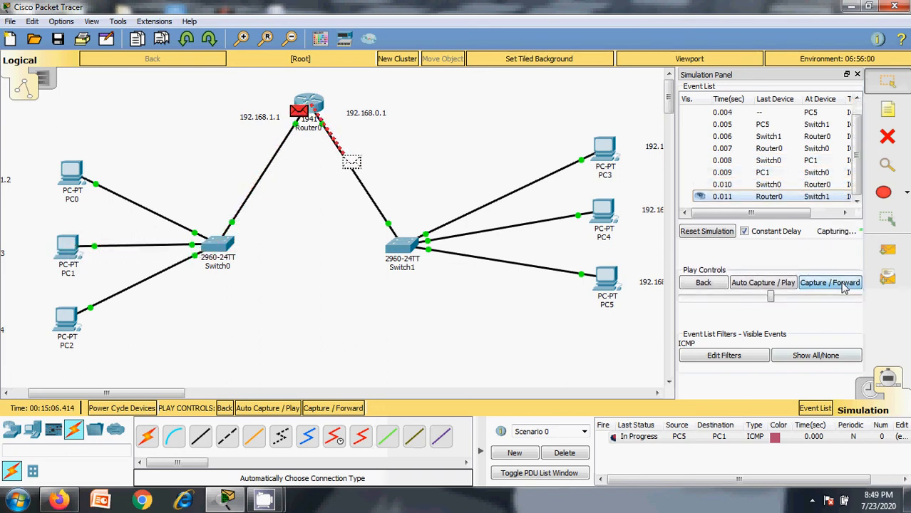
pyautogui.click(844, 284)
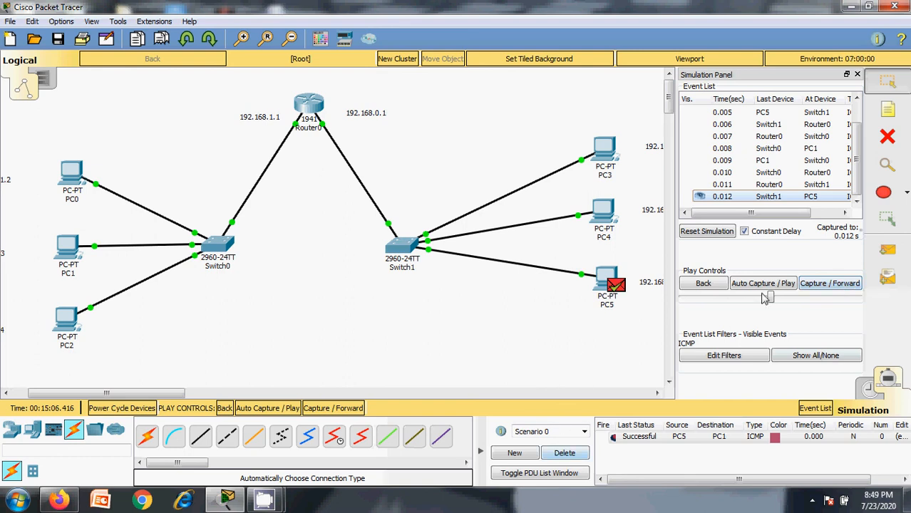
# Delete the PC5-to-PC1 scenario, and add a simple PDU from PC4 to PC2.
pyautogui.click(564, 453)
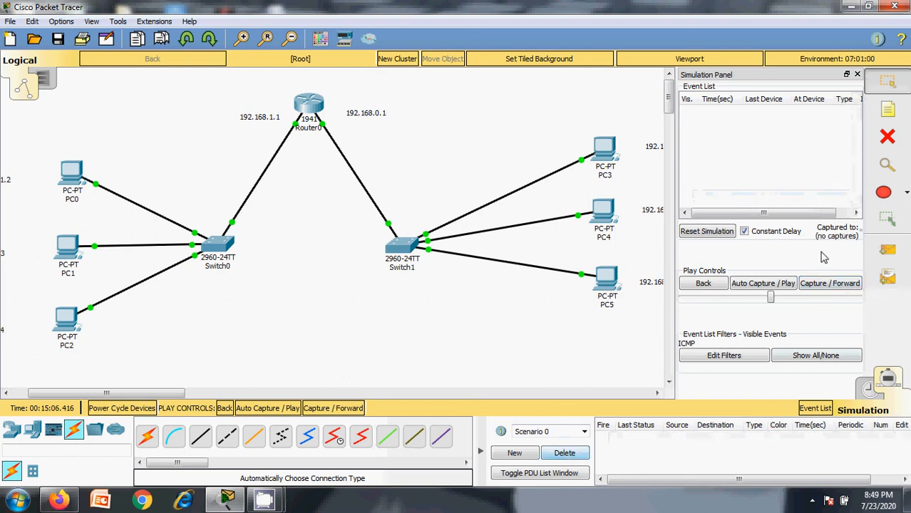
pyautogui.click(887, 250)
pyautogui.click(606, 214)
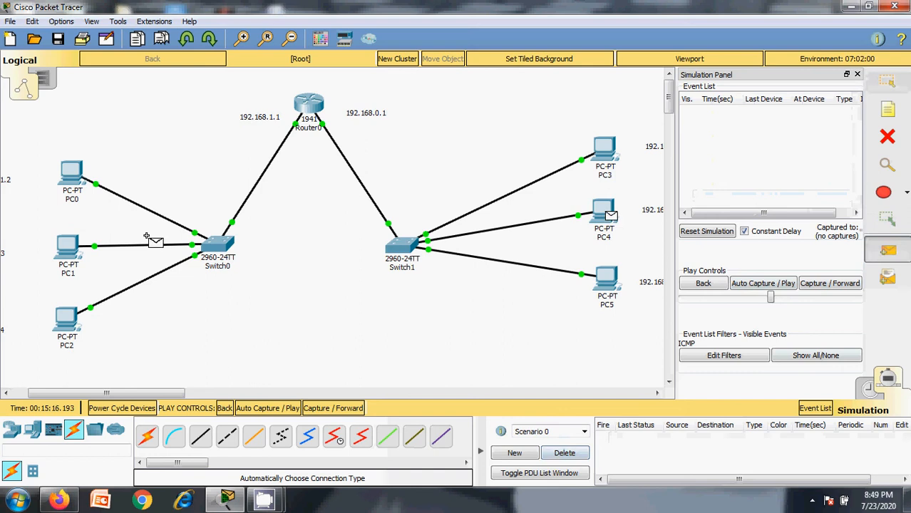
pyautogui.click(68, 319)
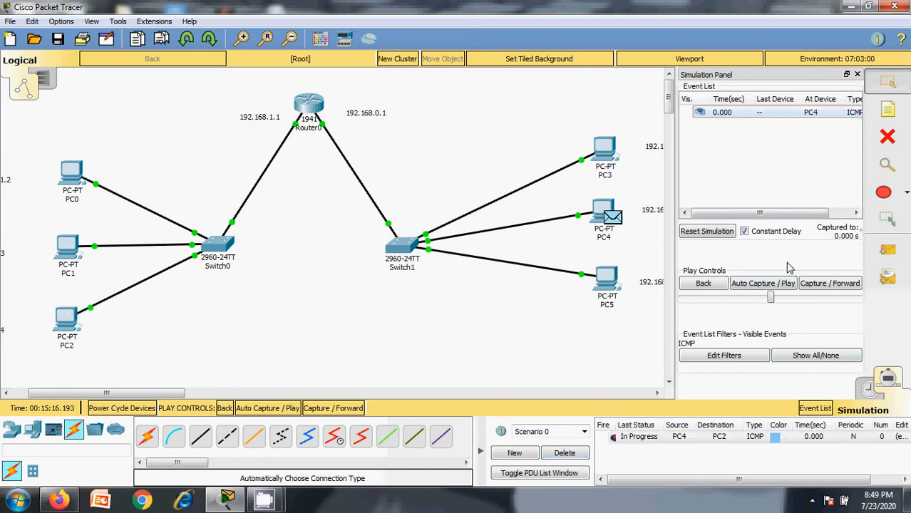
# Step the simulation forward until the packet from PC4 travels through both switches and Router0 to PC2.
pyautogui.click(818, 284)
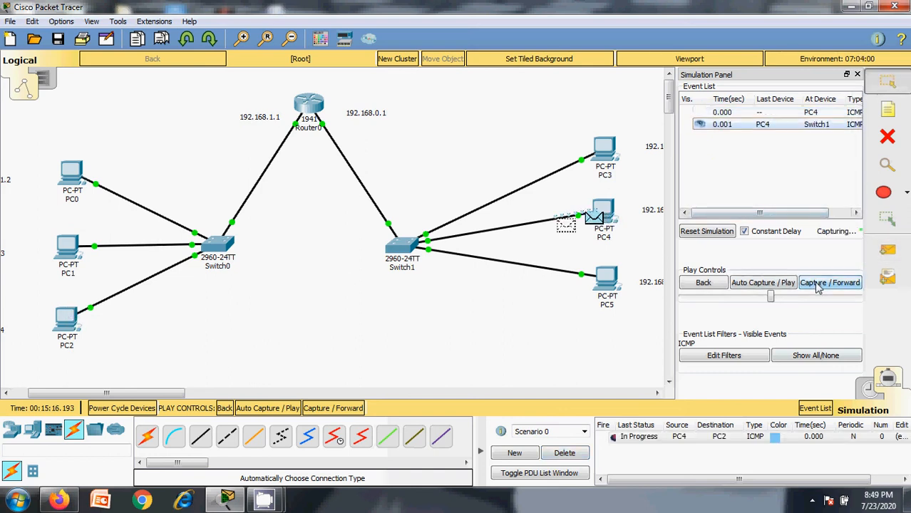
pyautogui.click(818, 283)
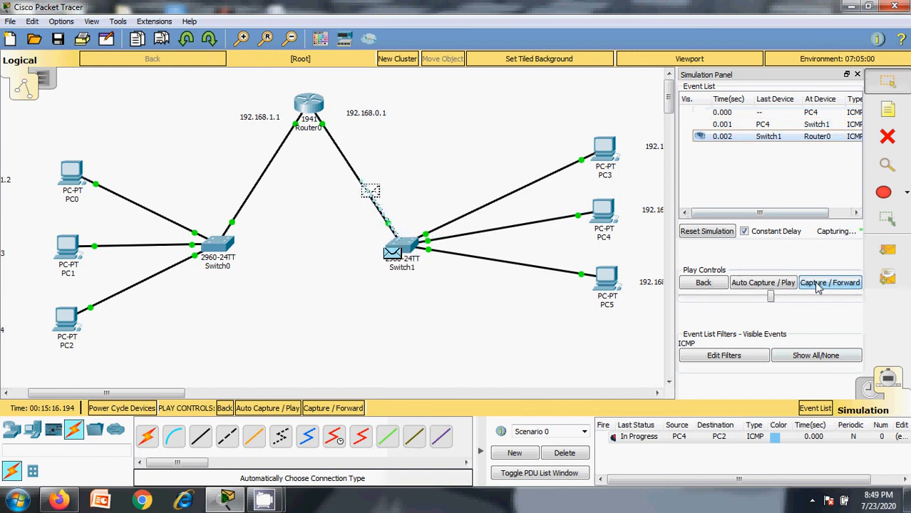
pyautogui.click(818, 284)
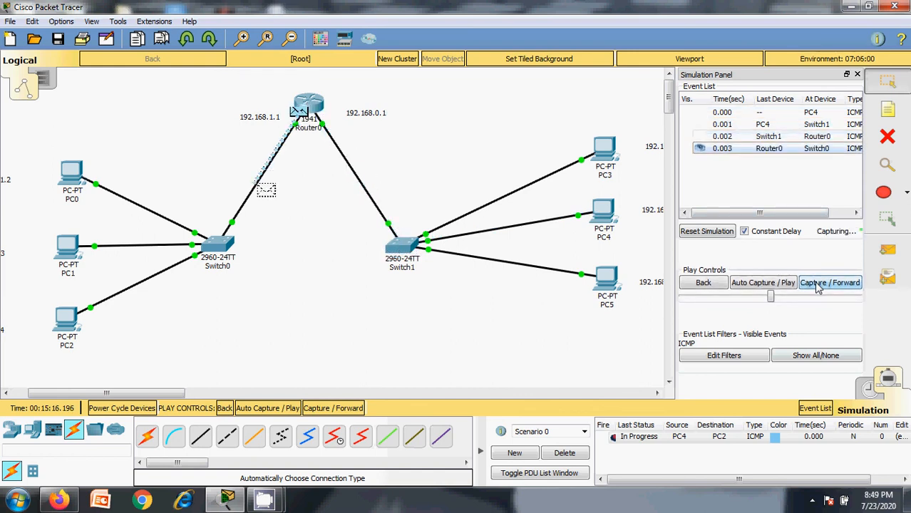
pyautogui.click(818, 283)
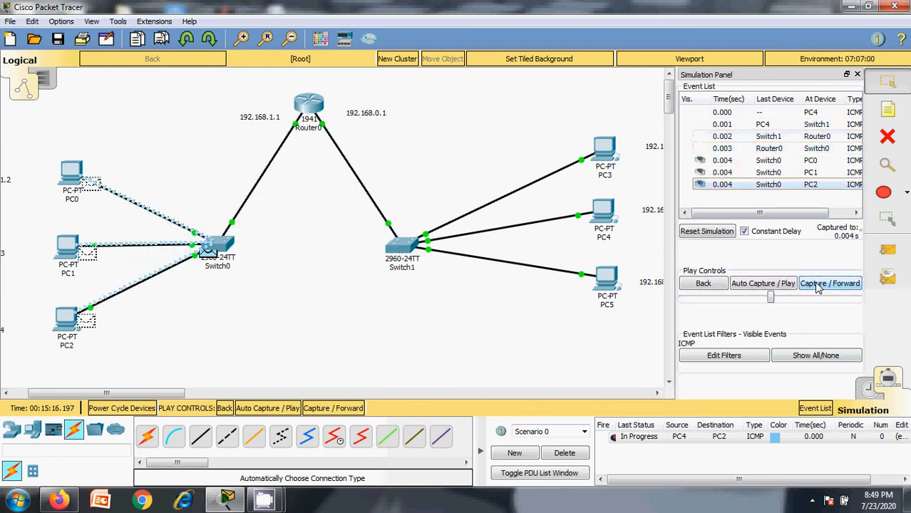
# Continue capturing event by event until PC2's reply gets back to PC4.
pyautogui.click(818, 284)
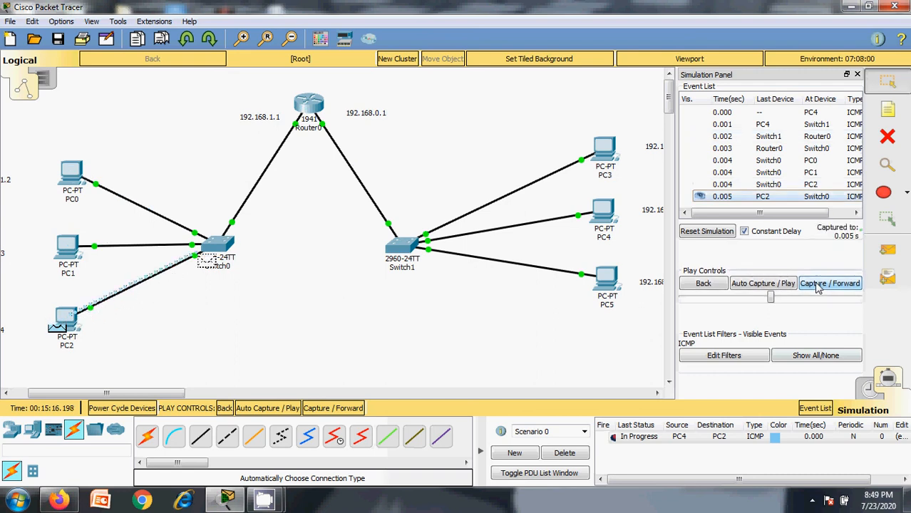
pyautogui.click(818, 286)
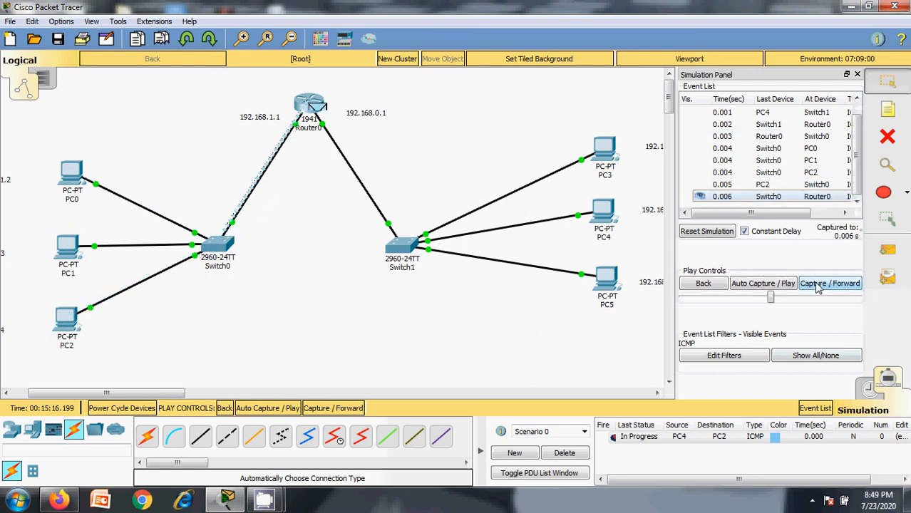
pyautogui.click(818, 283)
pyautogui.click(819, 284)
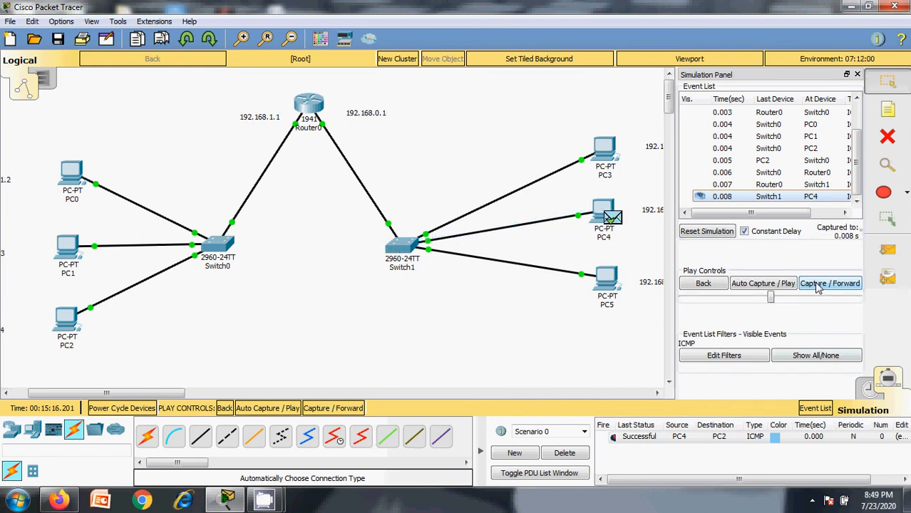
# Add a second simple PDU from PC0 to PC5, and advance the simulation until the packet reaches PC5.
pyautogui.click(889, 252)
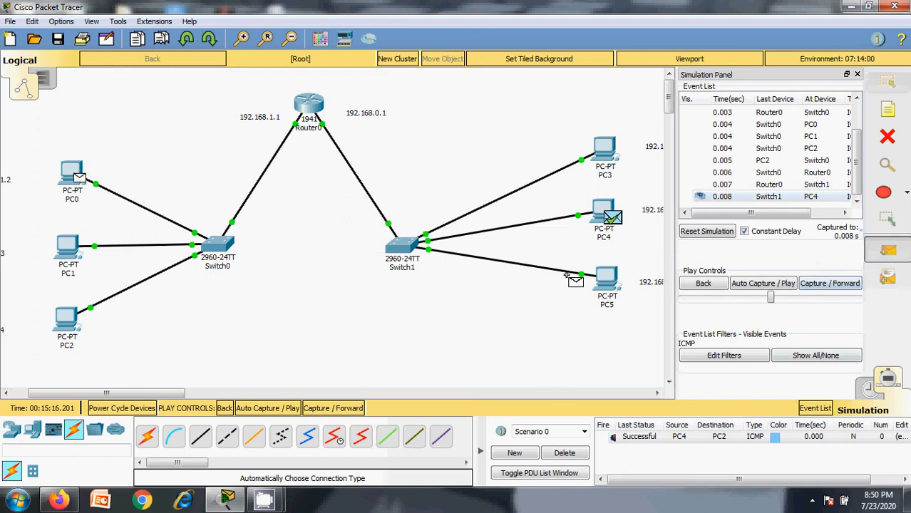
pyautogui.click(605, 281)
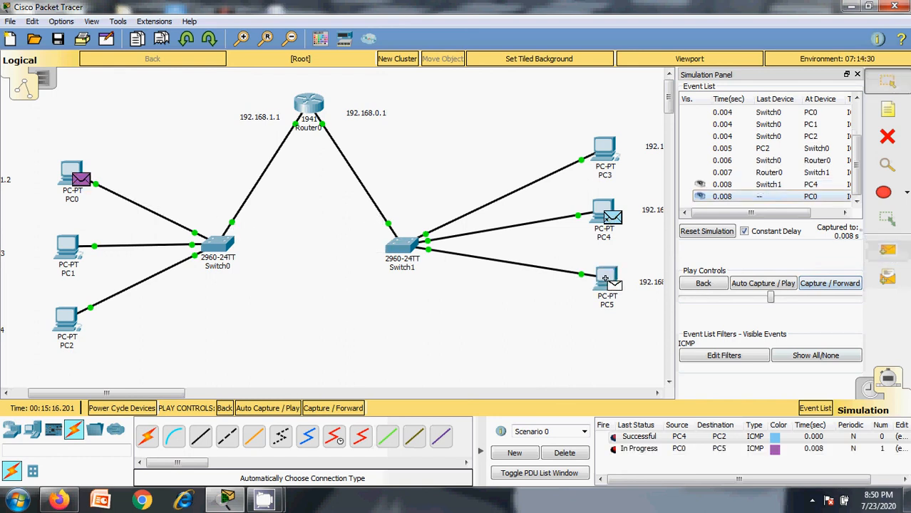
pyautogui.click(815, 284)
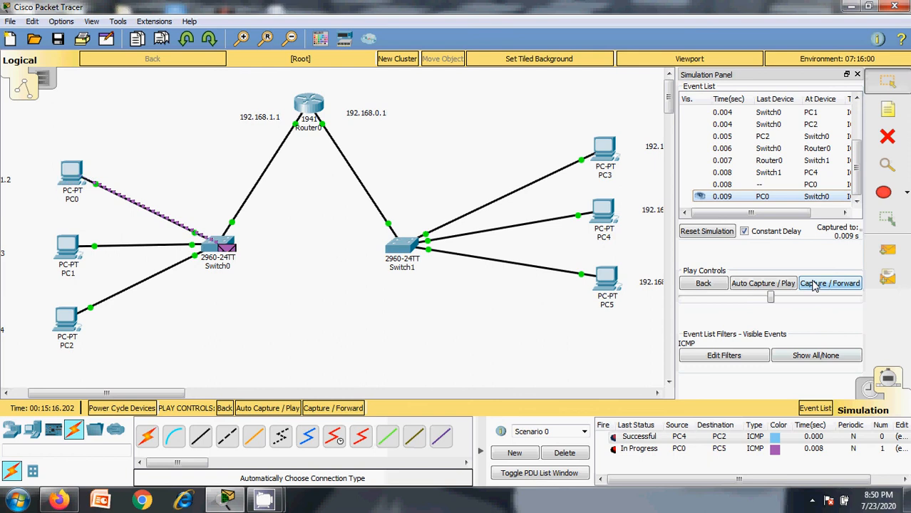
pyautogui.click(814, 284)
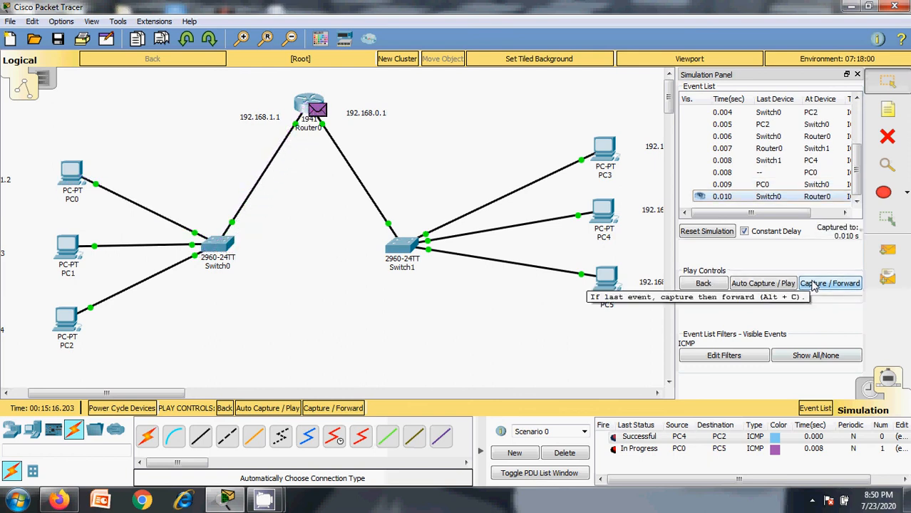
pyautogui.click(815, 284)
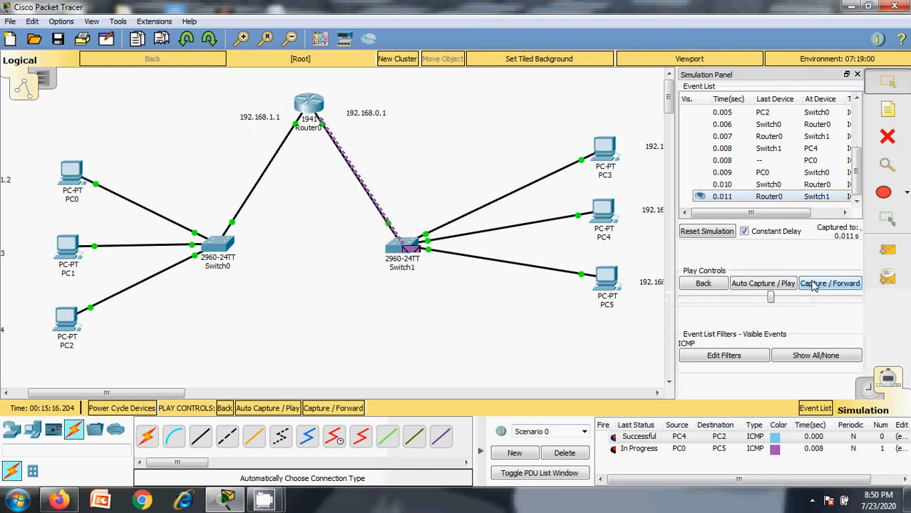
pyautogui.click(814, 284)
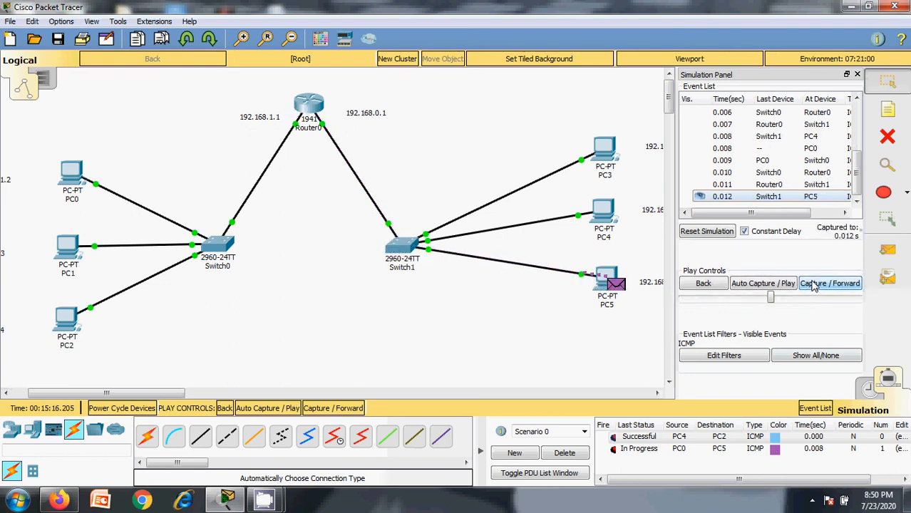
# Capture the remaining events until PC5's reply travels back through Router0 to PC0.
pyautogui.click(815, 283)
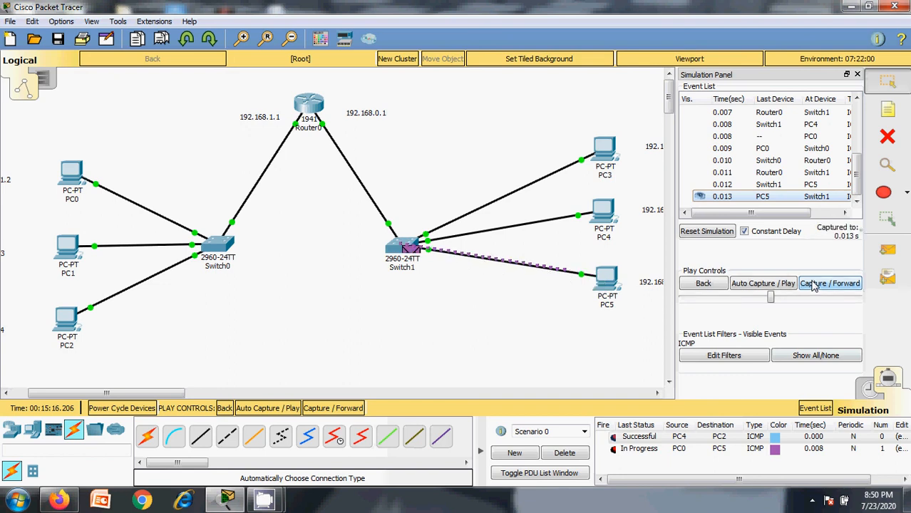
pyautogui.click(815, 284)
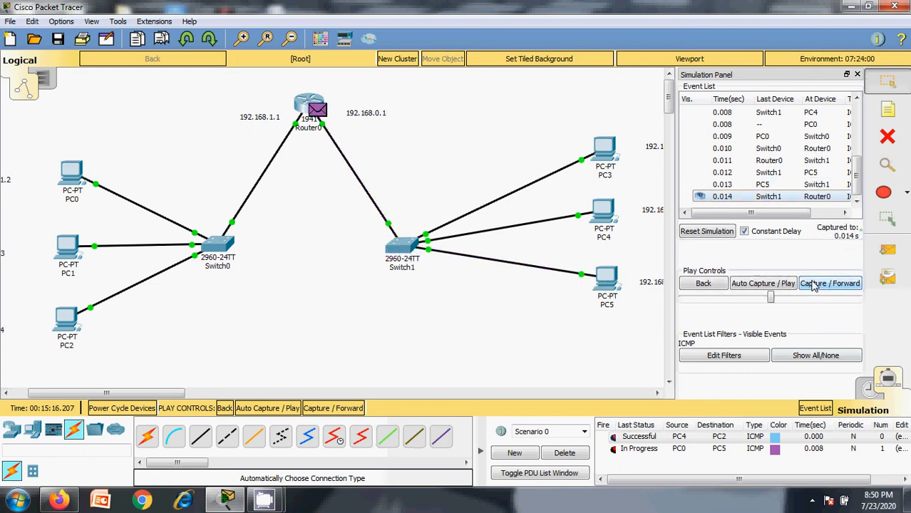
pyautogui.click(814, 283)
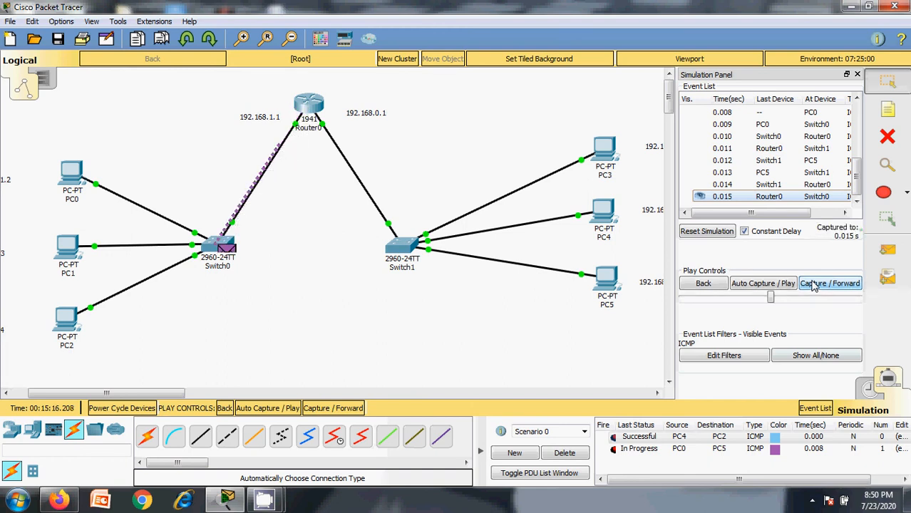
pyautogui.click(815, 283)
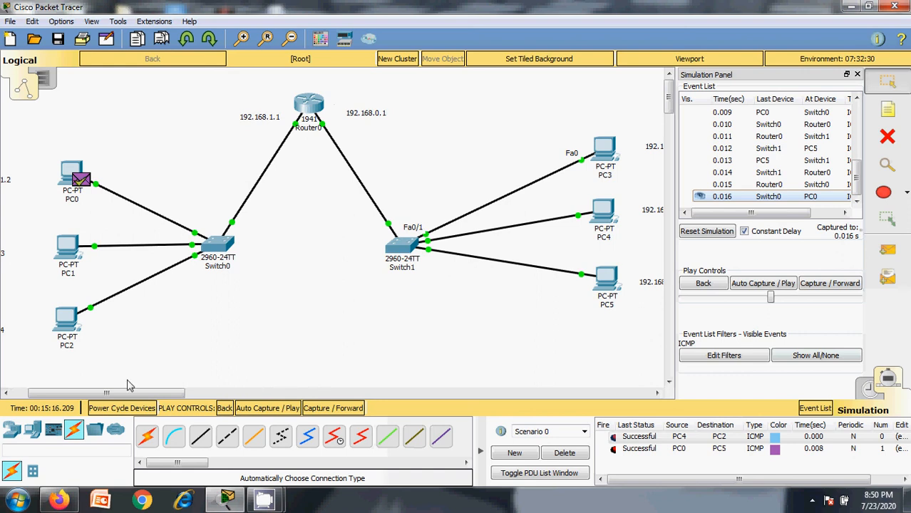
# Open PC3's command prompt among its desktop applications.
pyautogui.moveTo(125, 393)
pyautogui.mouseDown()
pyautogui.moveTo(110, 395)
pyautogui.moveTo(135, 396)
pyautogui.mouseUp()
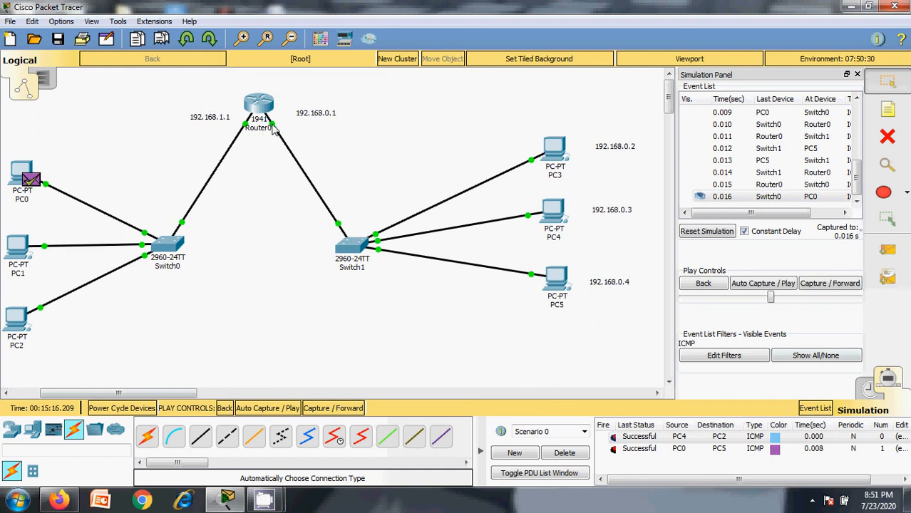
pyautogui.moveTo(273, 130)
pyautogui.click(557, 151)
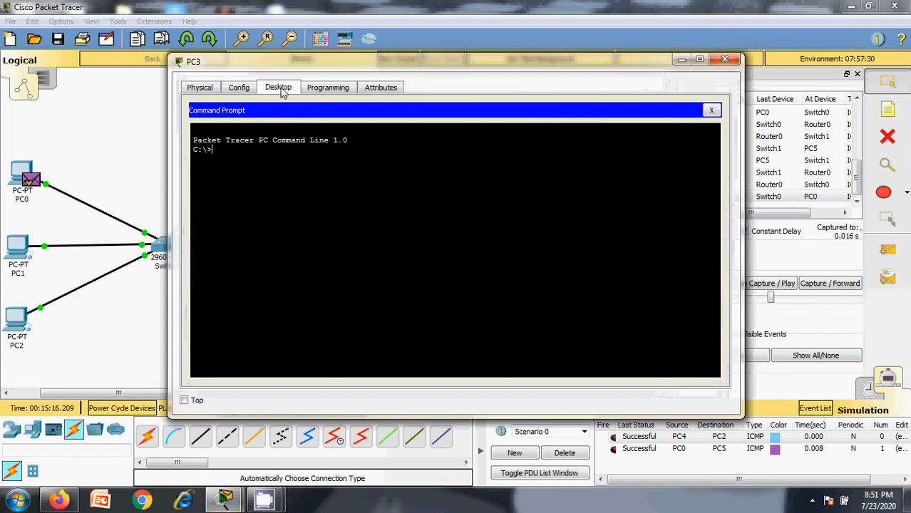
pyautogui.click(238, 87)
pyautogui.click(278, 87)
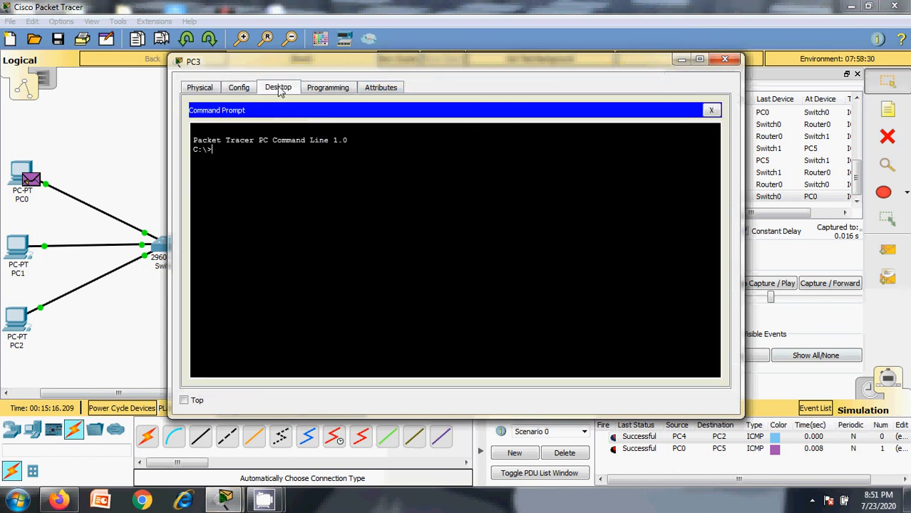
# Reopen PC3's device window and look through its physical, configuration, desktop, programming and attributes sections.
pyautogui.click(725, 59)
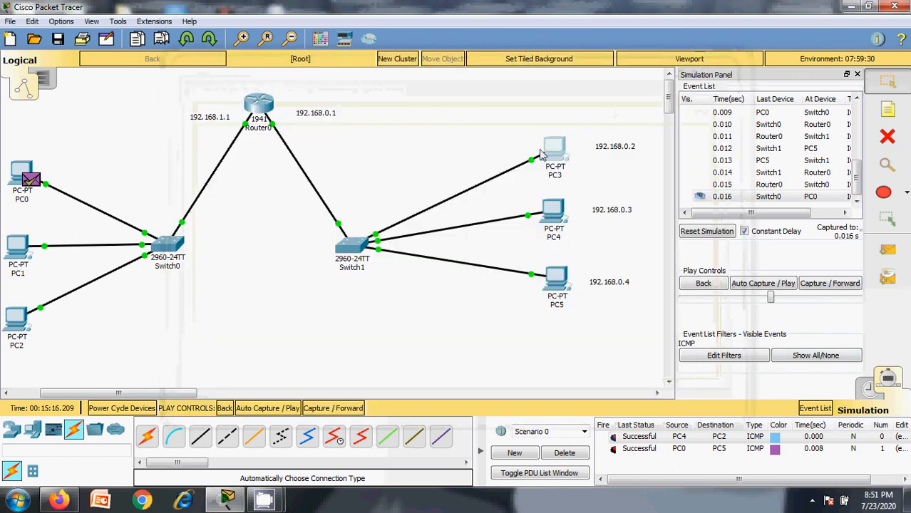
pyautogui.click(558, 156)
pyautogui.click(203, 88)
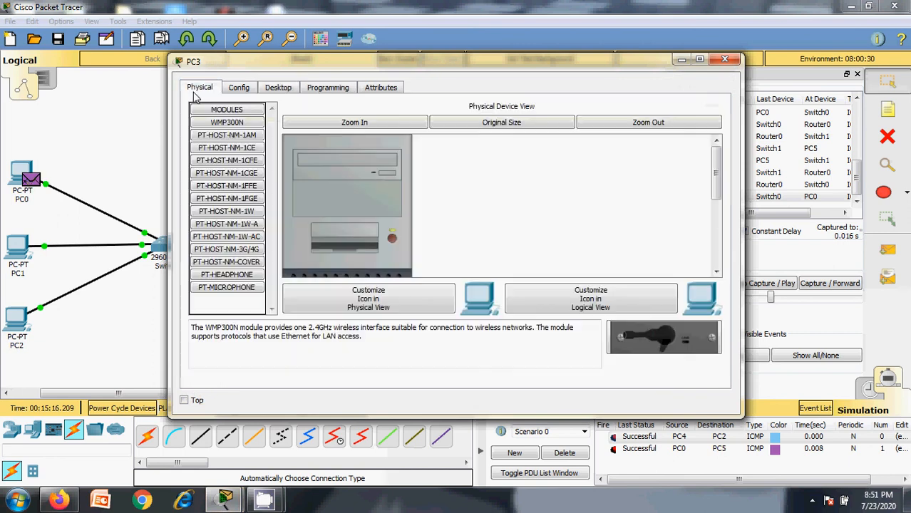
pyautogui.click(242, 89)
pyautogui.click(285, 90)
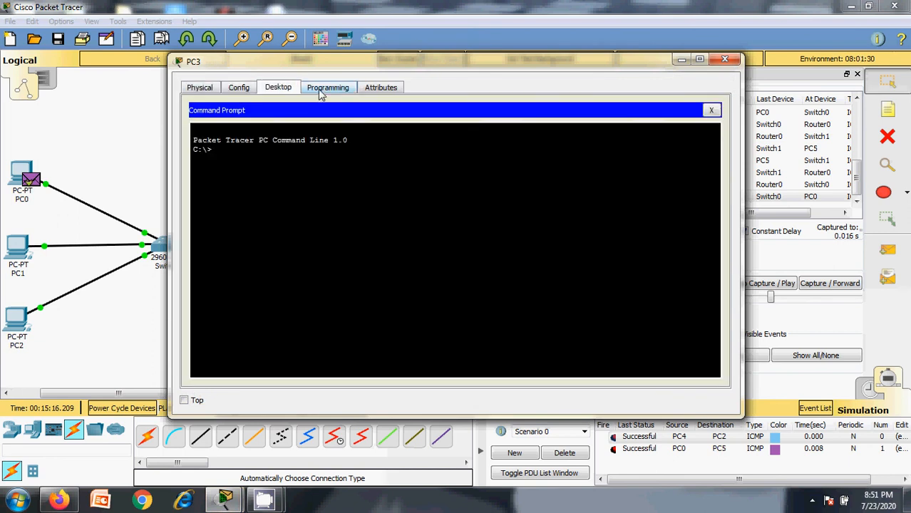
pyautogui.click(321, 90)
pyautogui.click(369, 95)
pyautogui.click(269, 91)
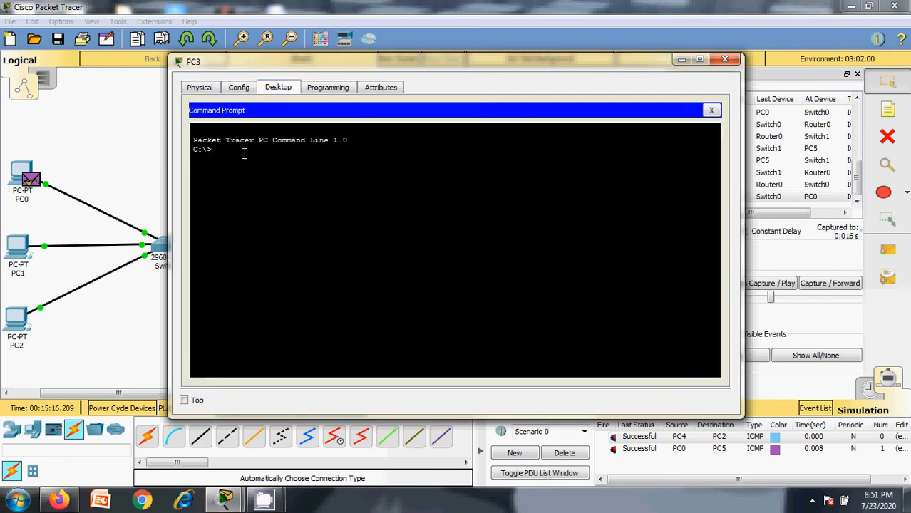
# Review PC3's static IP address, subnet mask and default gateway in its IP configuration alongside the router's address labels.
pyautogui.click(710, 110)
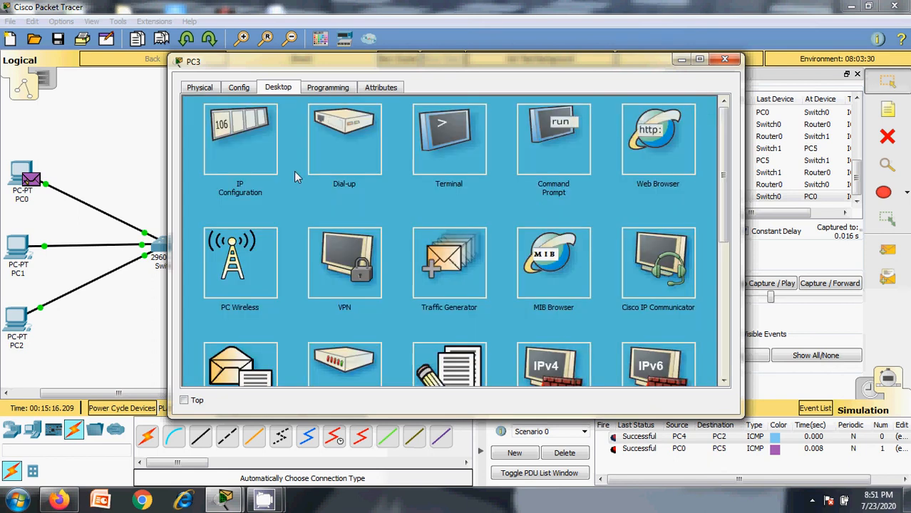
pyautogui.click(248, 143)
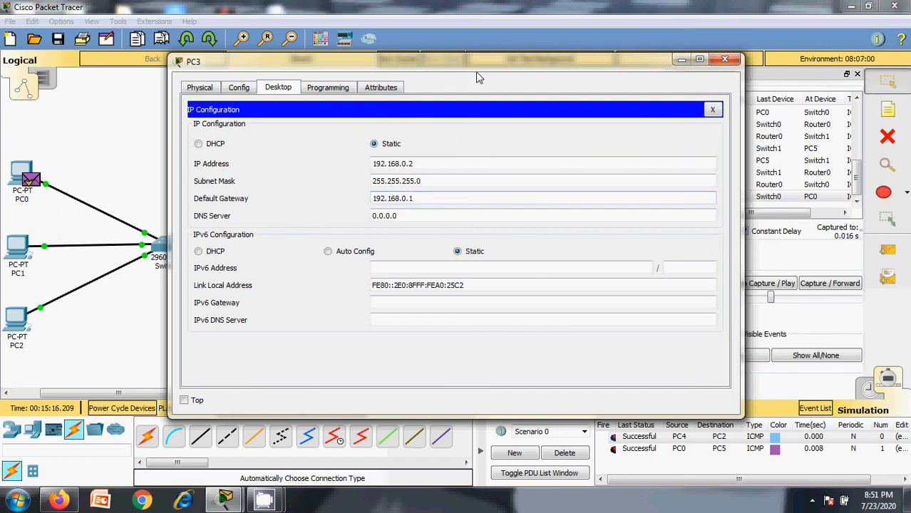
pyautogui.moveTo(478, 61); pyautogui.dragTo(484, 297)
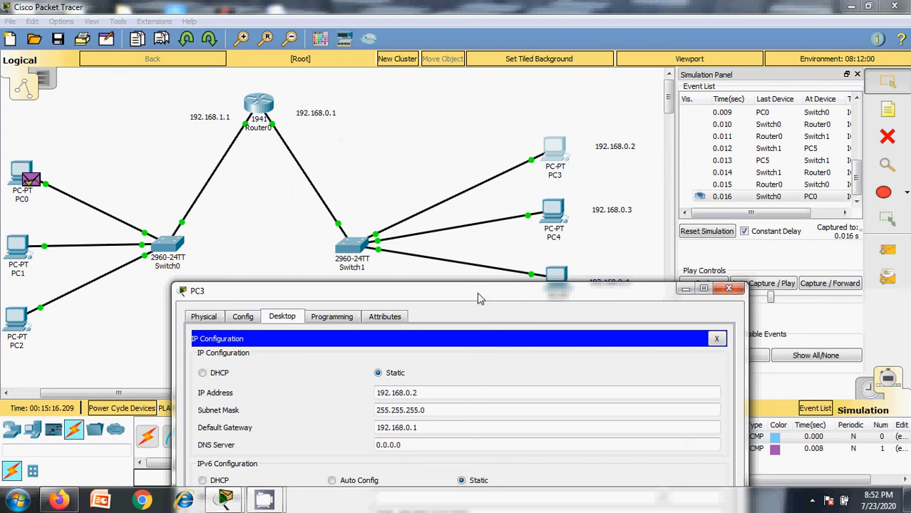
pyautogui.moveTo(479, 297); pyautogui.dragTo(449, 237)
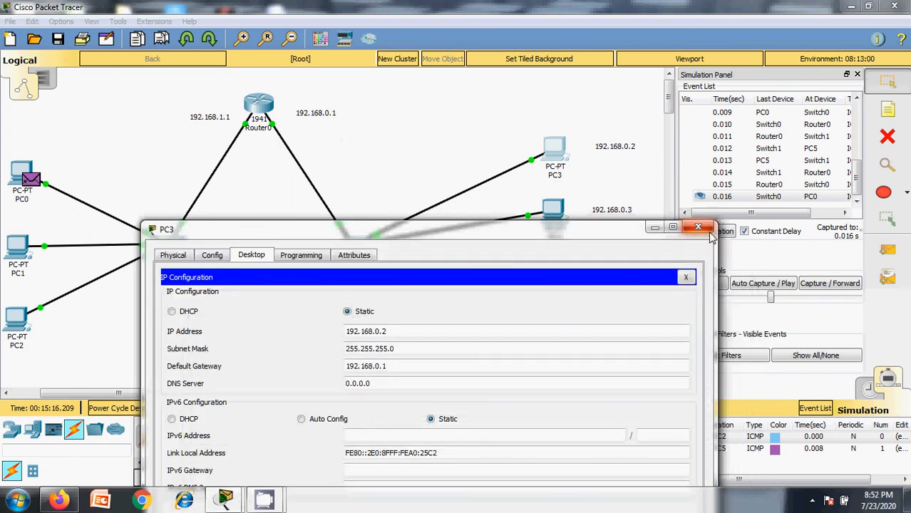
pyautogui.click(707, 233)
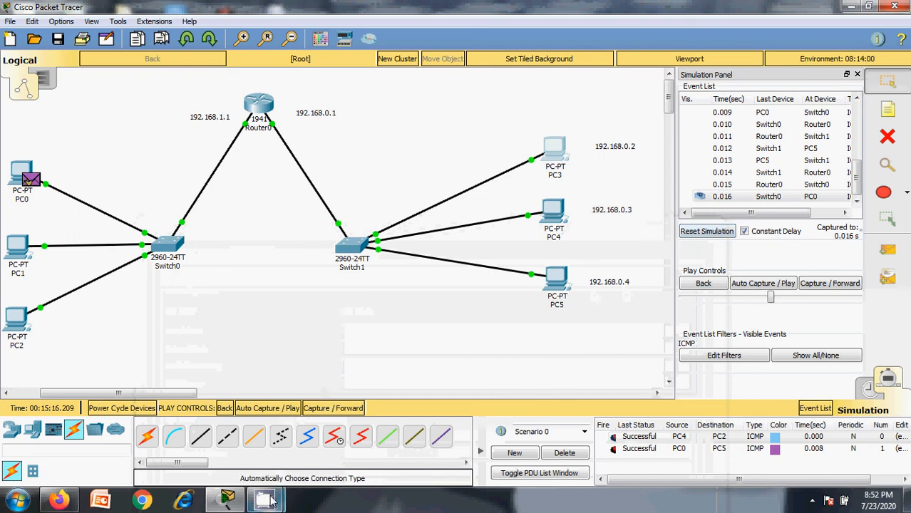
pyautogui.moveTo(268, 501)
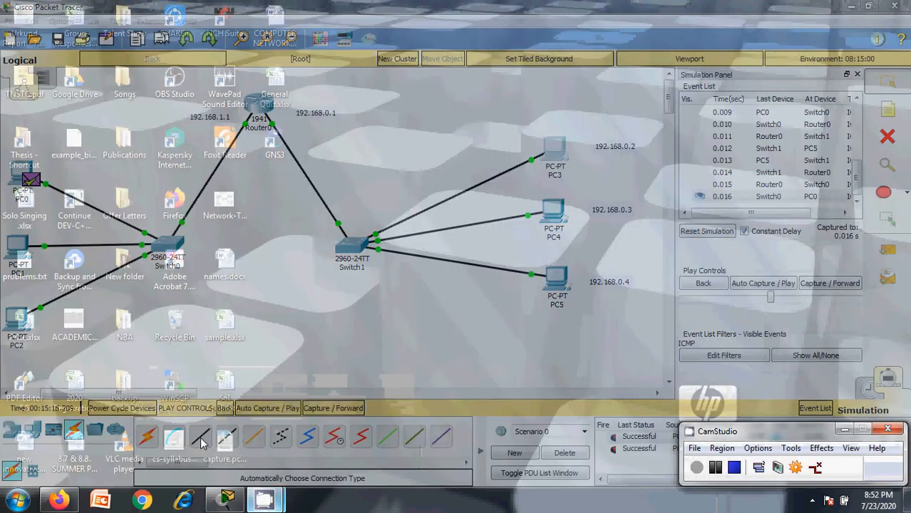
pyautogui.click(203, 436)
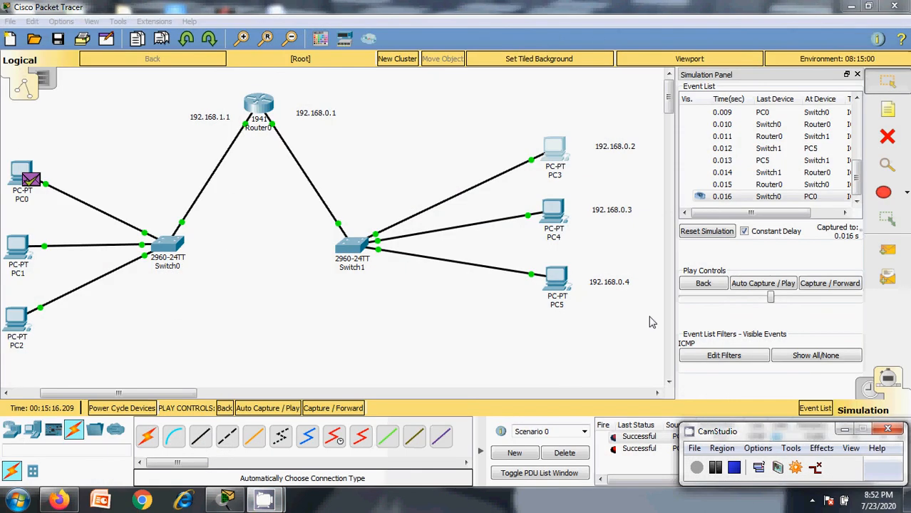